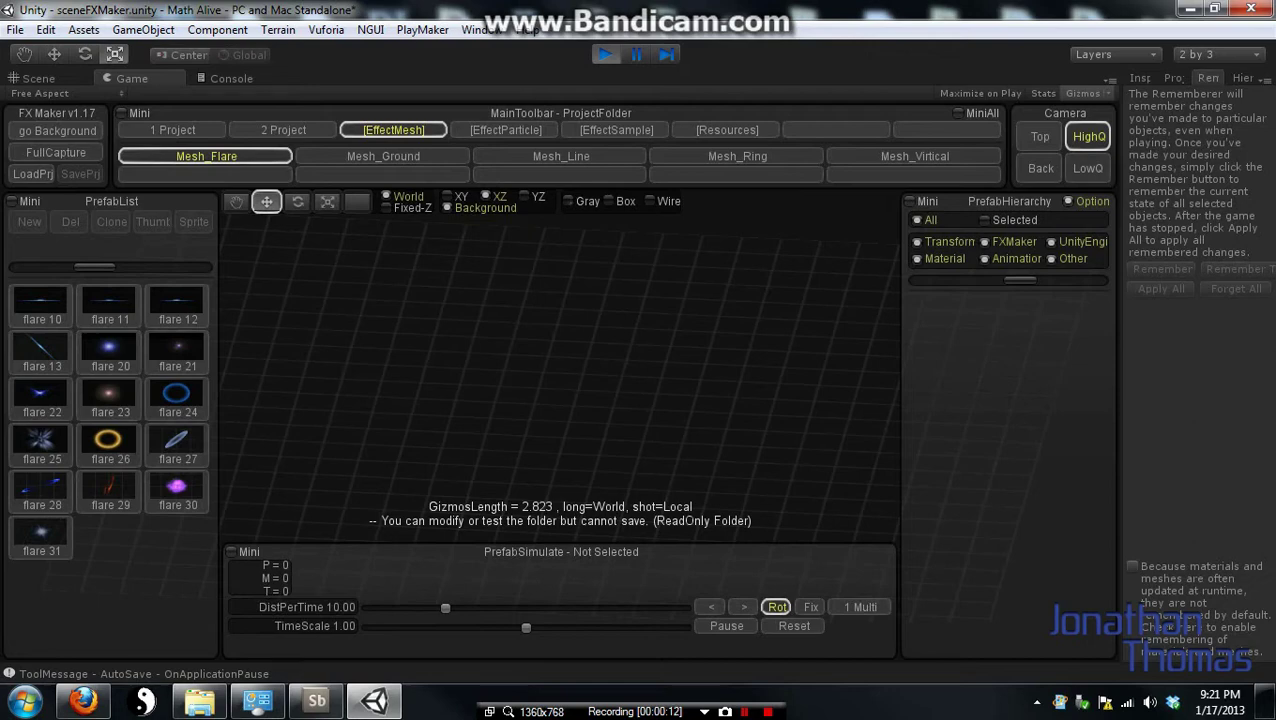
Preview flare 23, flare 27 and flare 10 from Mesh_Flare, plus ground 24 and gune 11 from Mesh_Ground.
{"action": "left_click", "coordinate": [110, 398]}
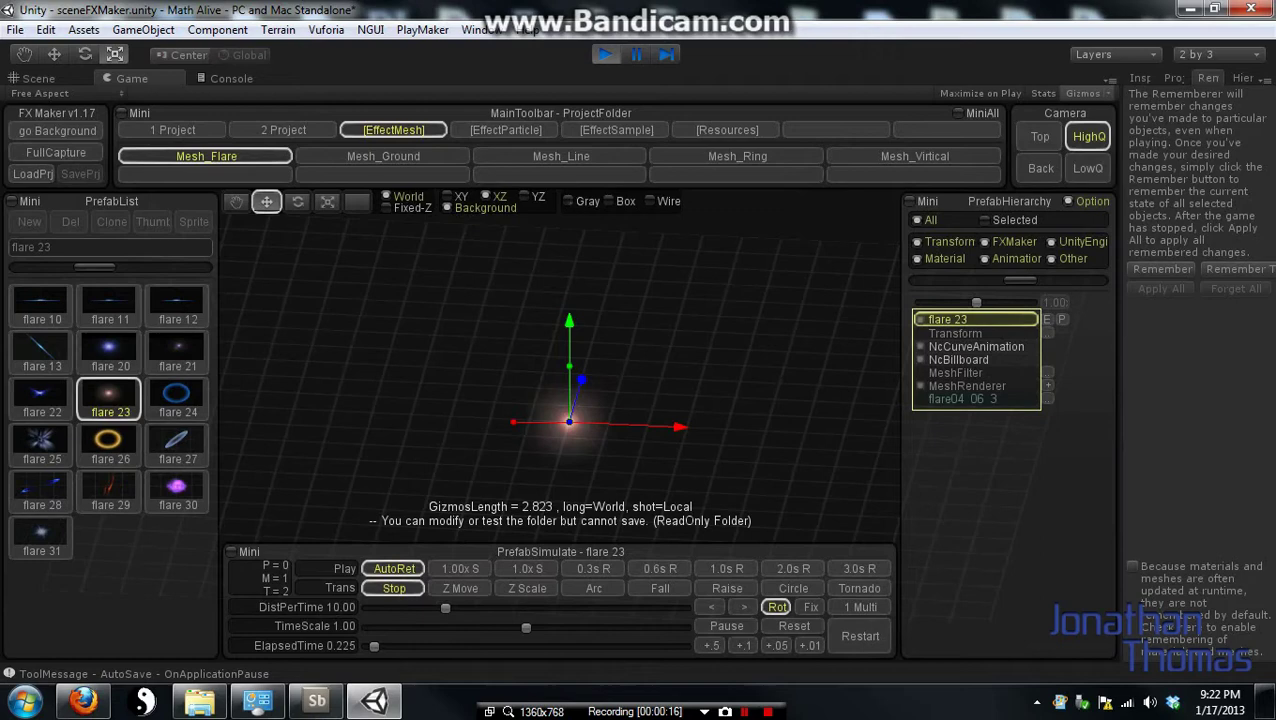
{"action": "left_click", "coordinate": [178, 440]}
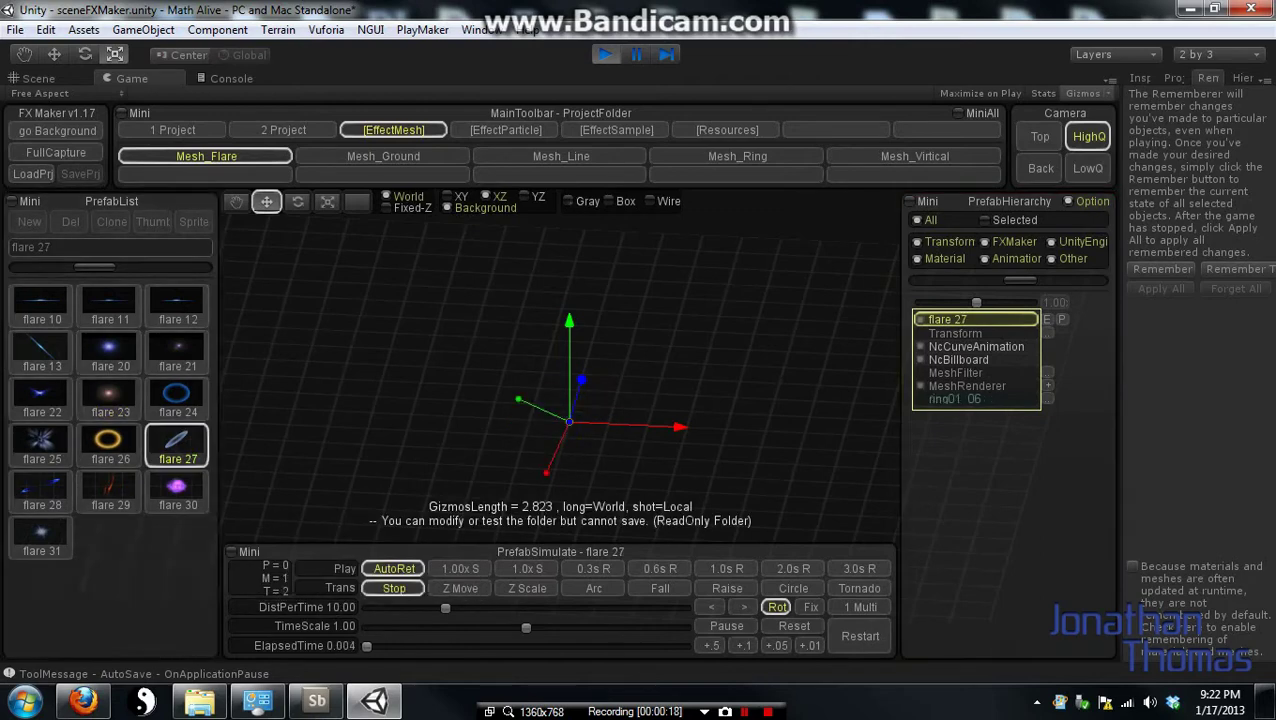
{"action": "left_click", "coordinate": [42, 305]}
{"action": "left_click", "coordinate": [383, 156]}
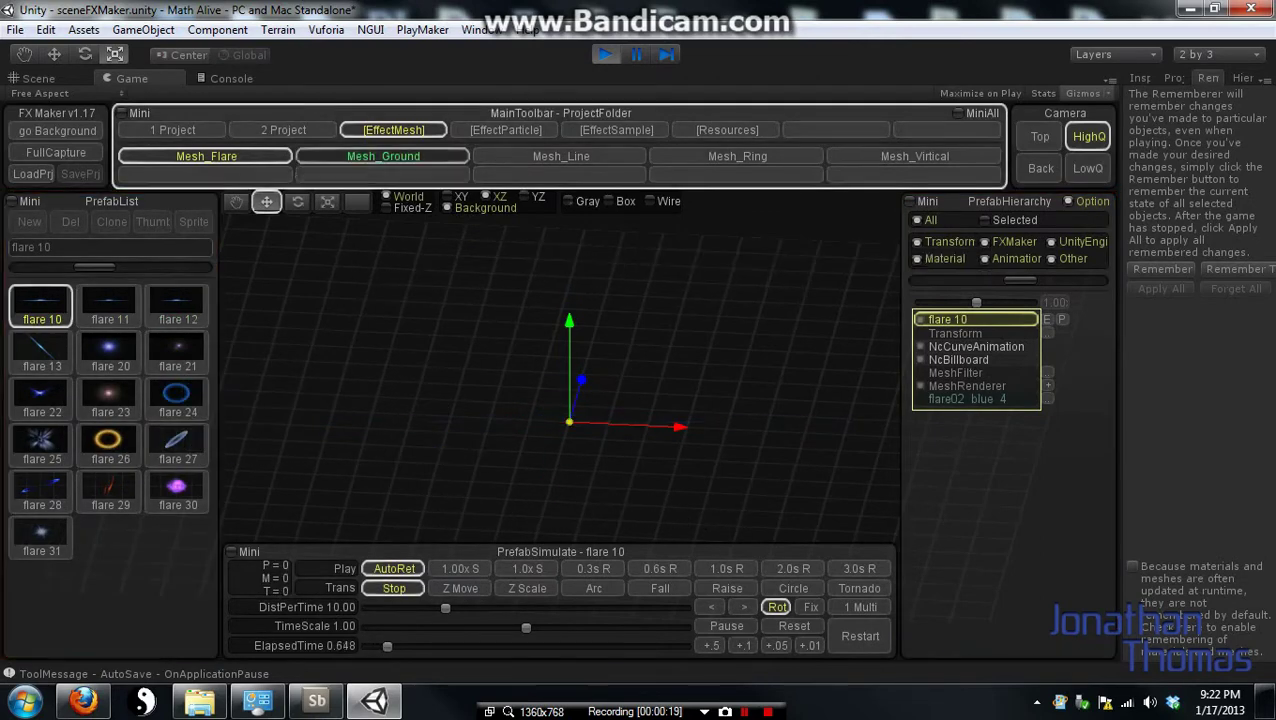
{"action": "left_click", "coordinate": [40, 397]}
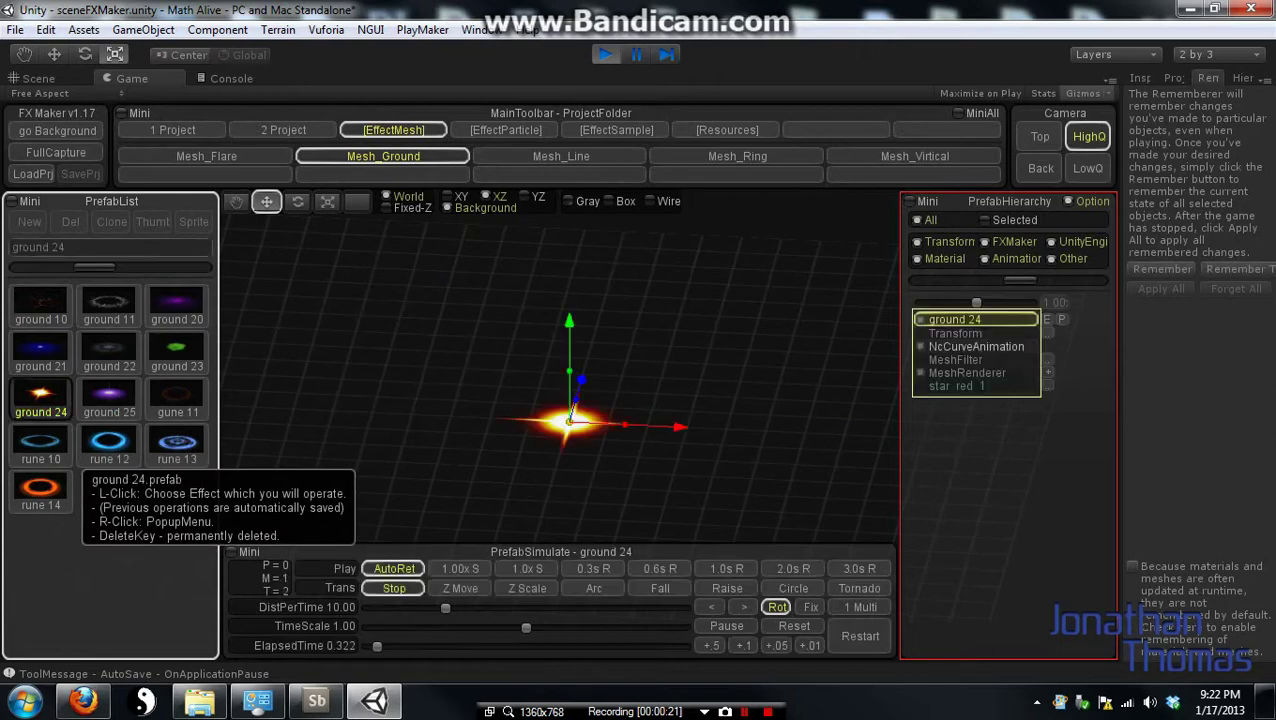
{"action": "left_click", "coordinate": [178, 398]}
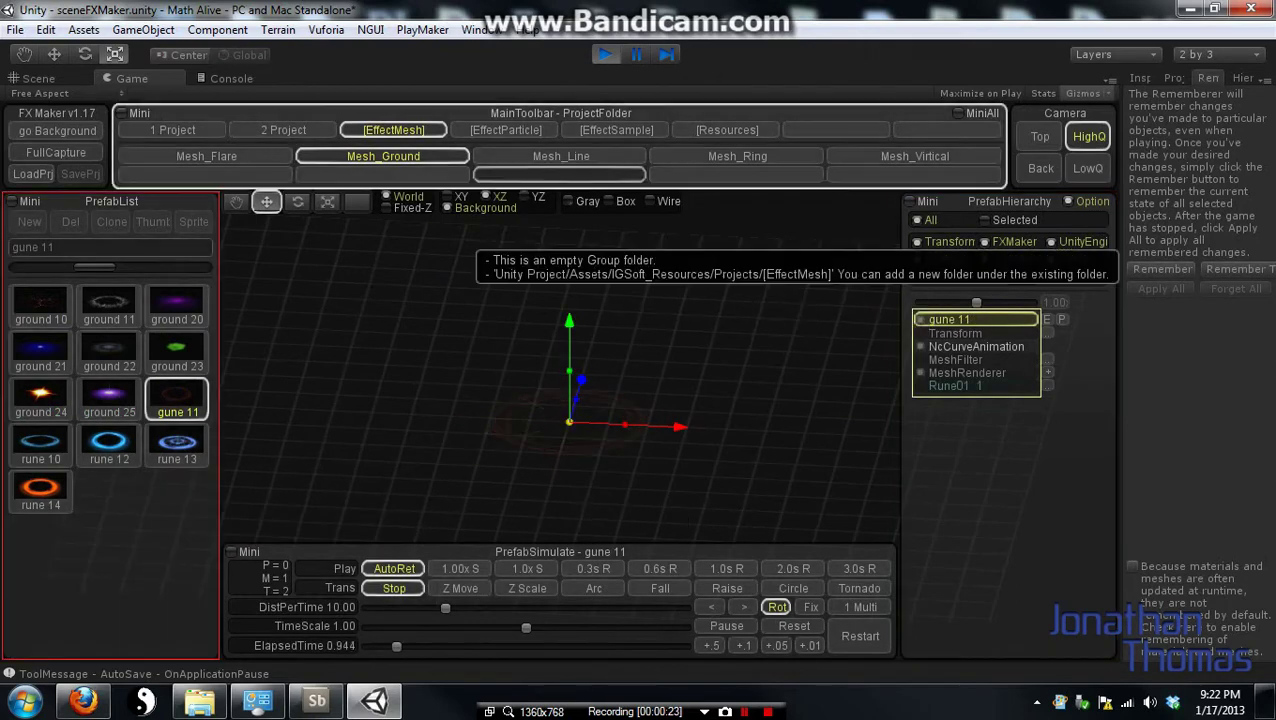
Preview the line_lazer 11 and line_tiling 10 effects from Mesh_Line and ring 15 from Mesh_Ring.
{"action": "left_click", "coordinate": [561, 156]}
{"action": "left_click", "coordinate": [108, 398]}
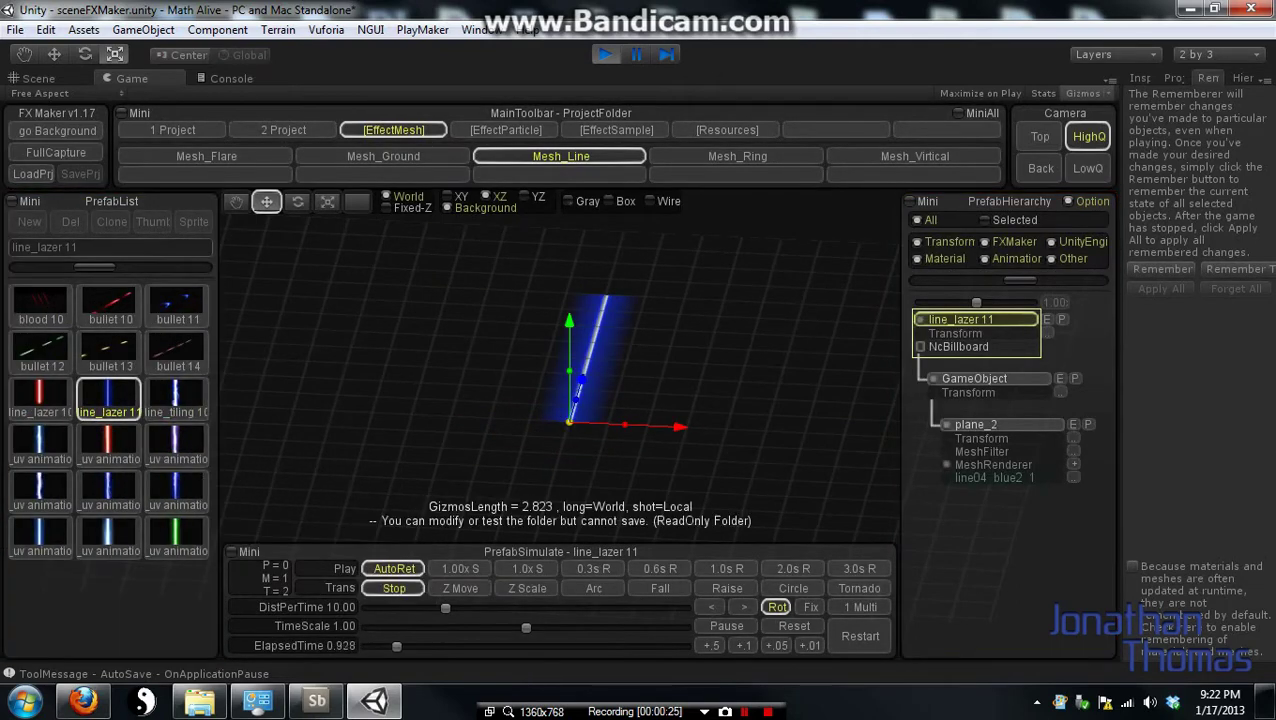
{"action": "left_click", "coordinate": [178, 398]}
{"action": "left_click", "coordinate": [737, 156]}
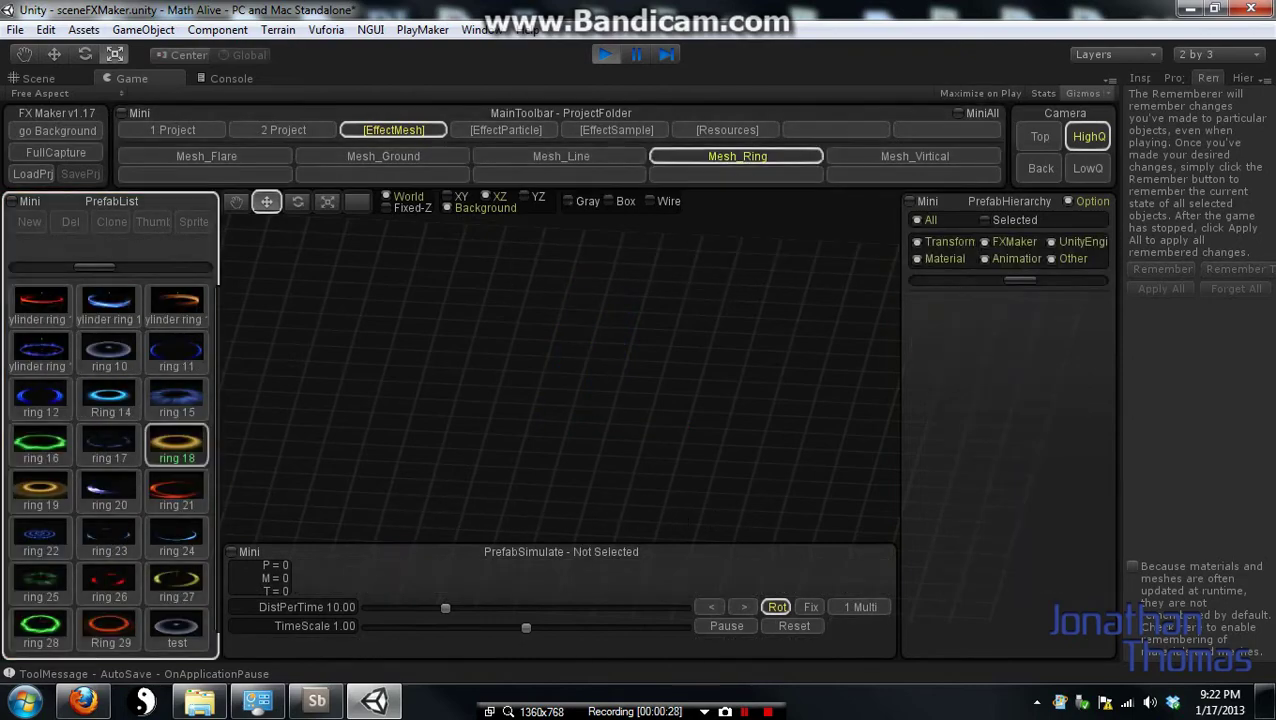
{"action": "left_click", "coordinate": [176, 398]}
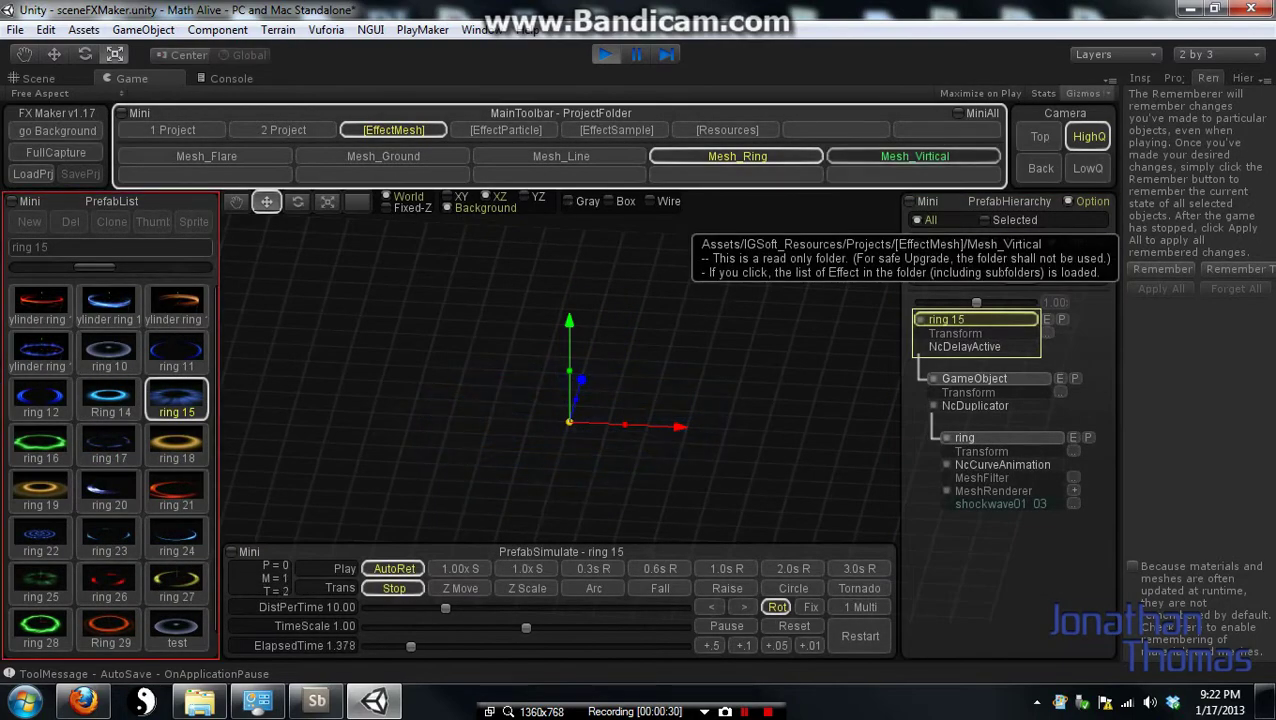
Preview the cylinder 10 and line_multi material 10 effects from the Mesh_Virtical group.
{"action": "left_click", "coordinate": [914, 156]}
{"action": "left_click", "coordinate": [178, 398]}
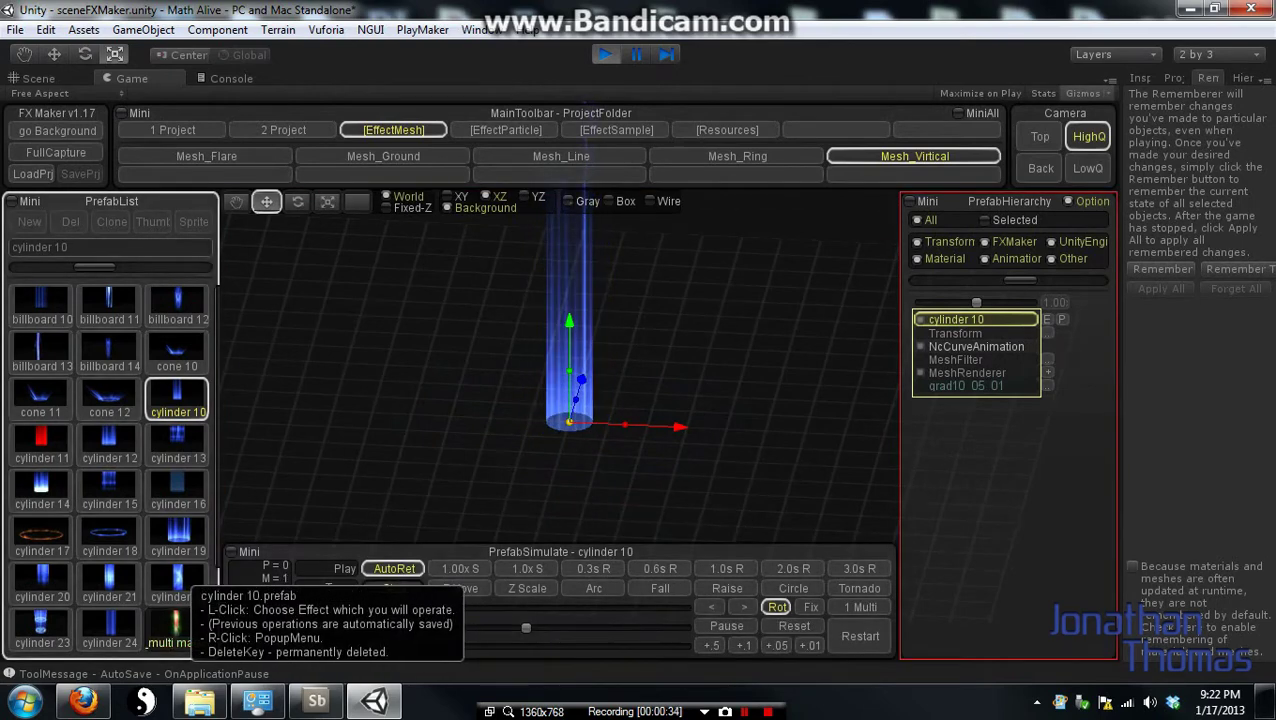
{"action": "left_click", "coordinate": [178, 628]}
{"action": "right_click_drag", "start_coordinate": [650, 426], "coordinate": [678, 492]}
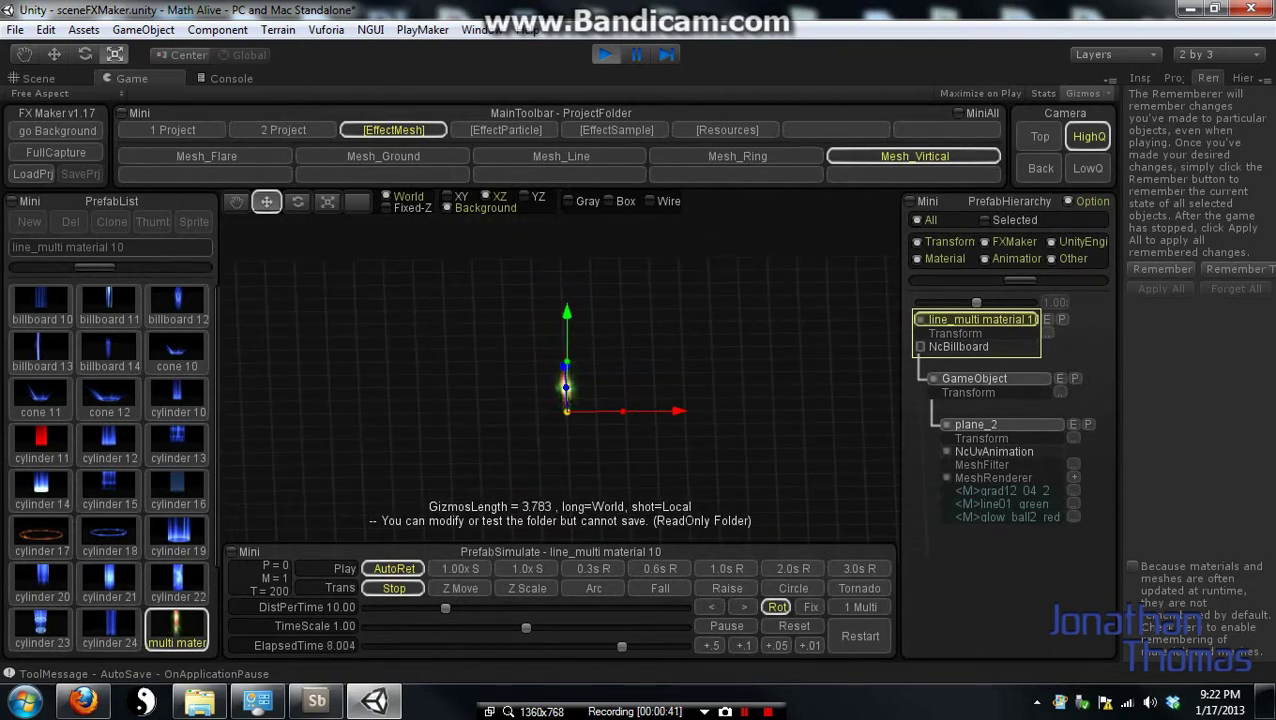
Load 2 Project and preview its fairytrail effect from Group 1.
{"action": "left_click", "coordinate": [285, 130]}
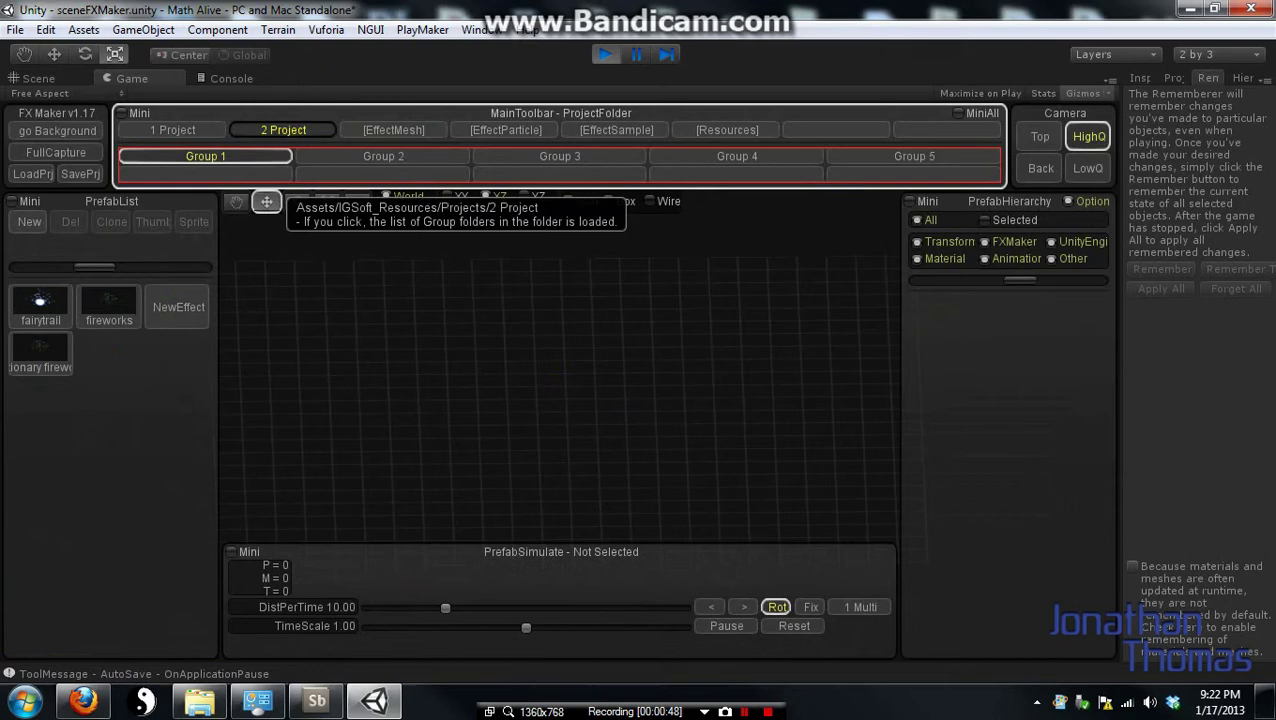
{"action": "left_click", "coordinate": [212, 130]}
{"action": "left_click", "coordinate": [250, 130]}
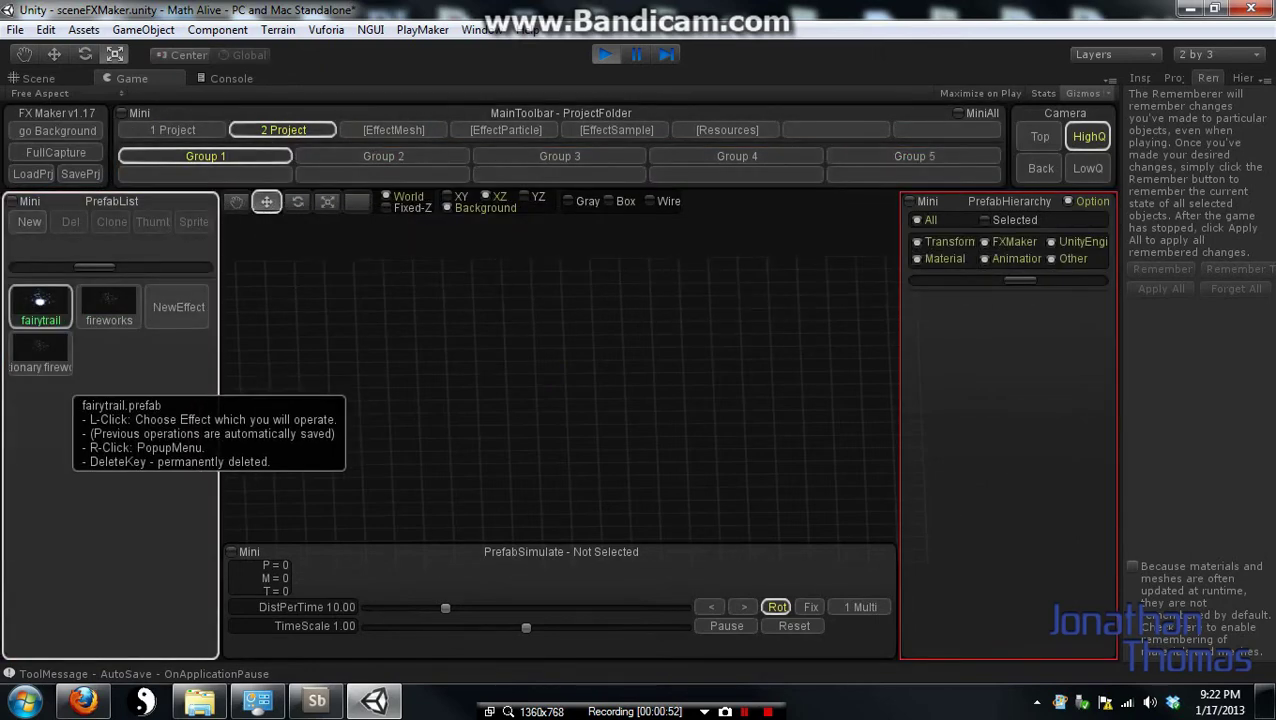
{"action": "left_click", "coordinate": [40, 305]}
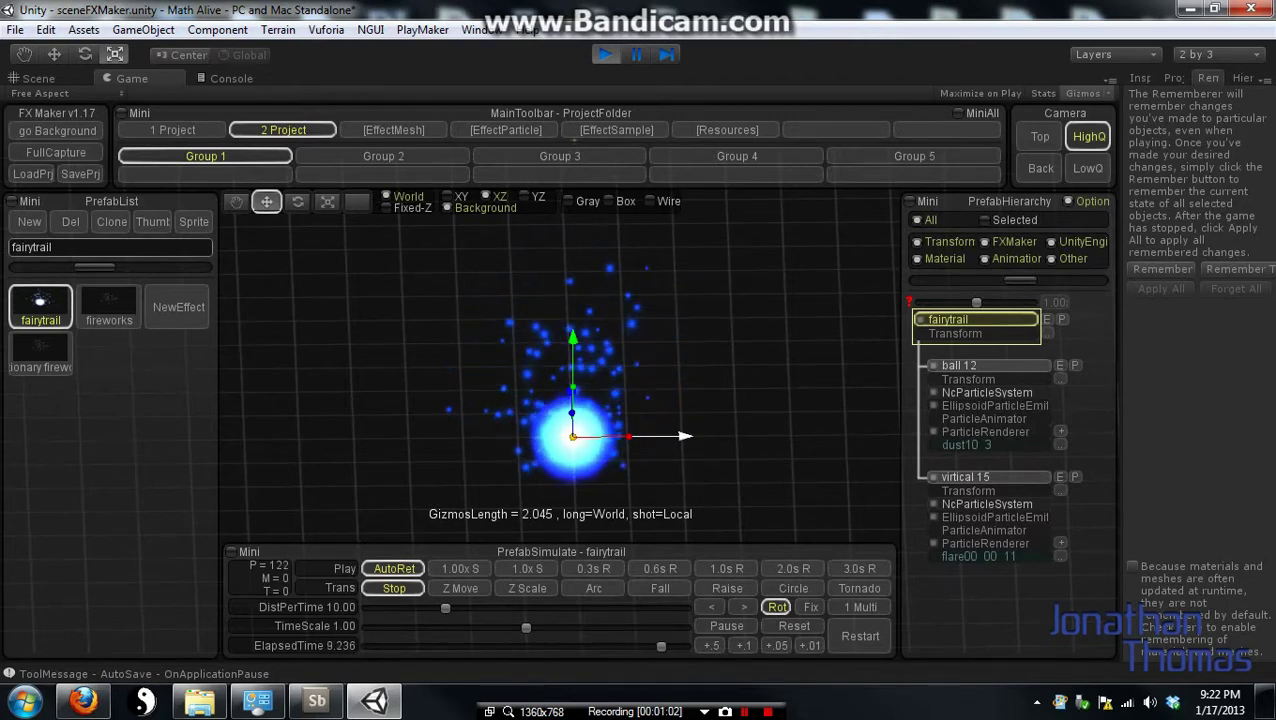
{"action": "scroll", "coordinate": [657, 436], "scroll_direction": "down", "scroll_amount": 3}
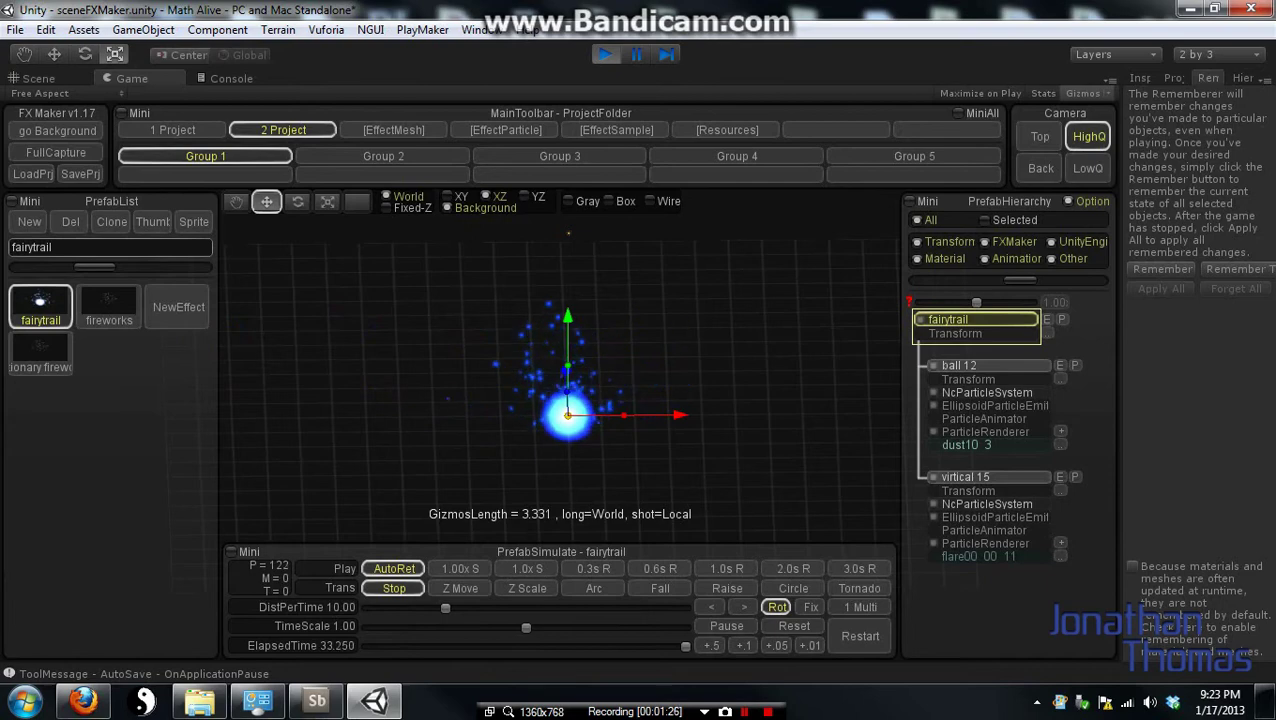
Load the fireworks effect and show the components of its trail line 20 object in a widened Inspector.
{"action": "left_click", "coordinate": [109, 307]}
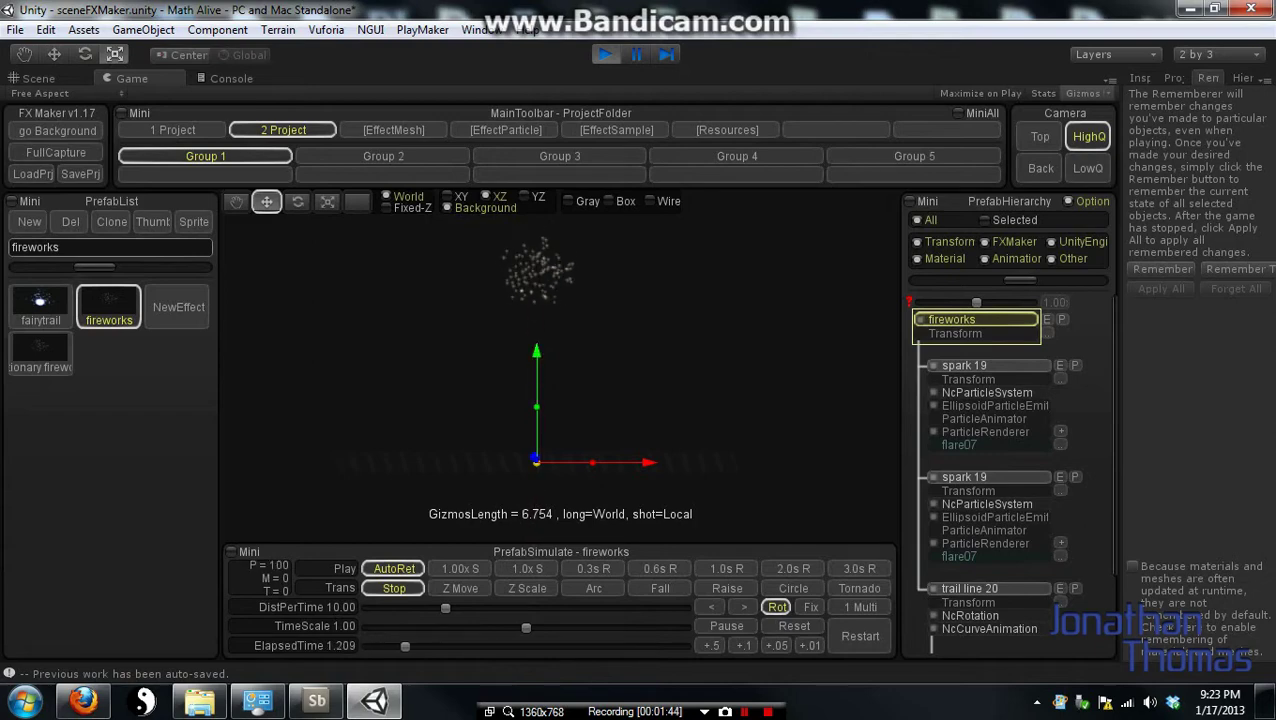
{"action": "scroll", "coordinate": [1040, 515], "scroll_direction": "down", "scroll_amount": 3}
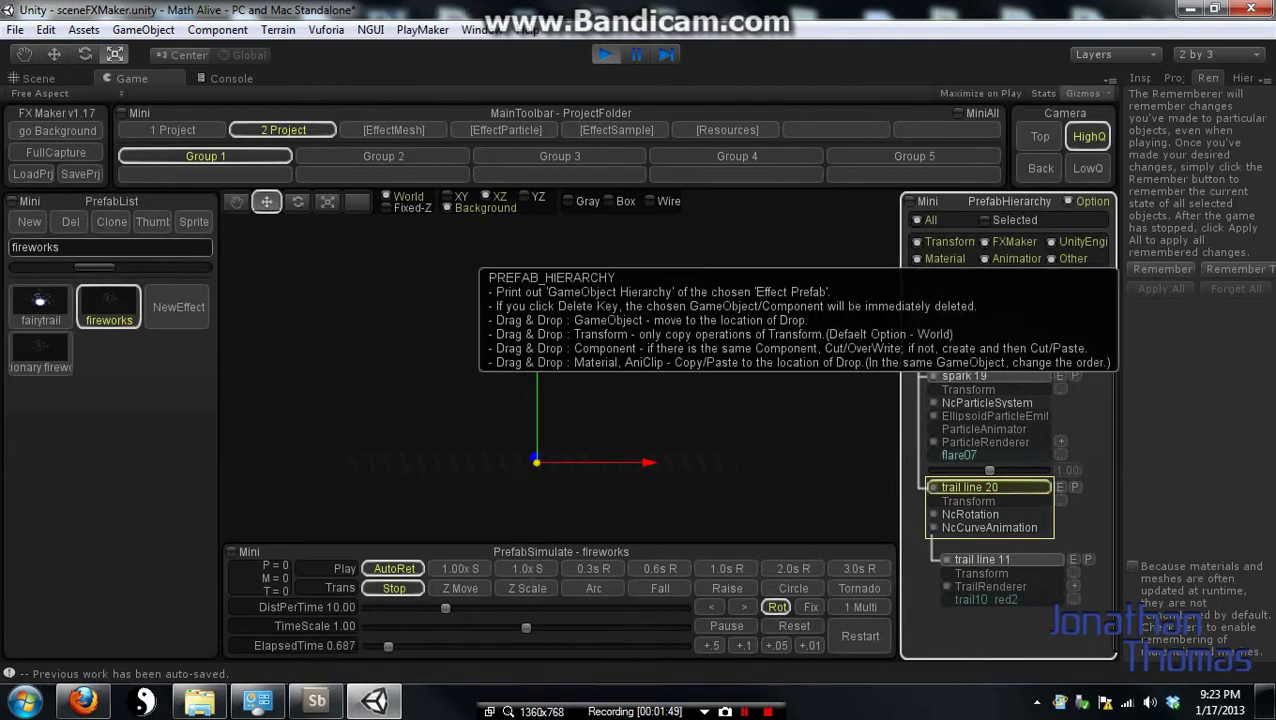
{"action": "left_click", "coordinate": [1172, 77]}
{"action": "key", "text": "ctrl+4"}
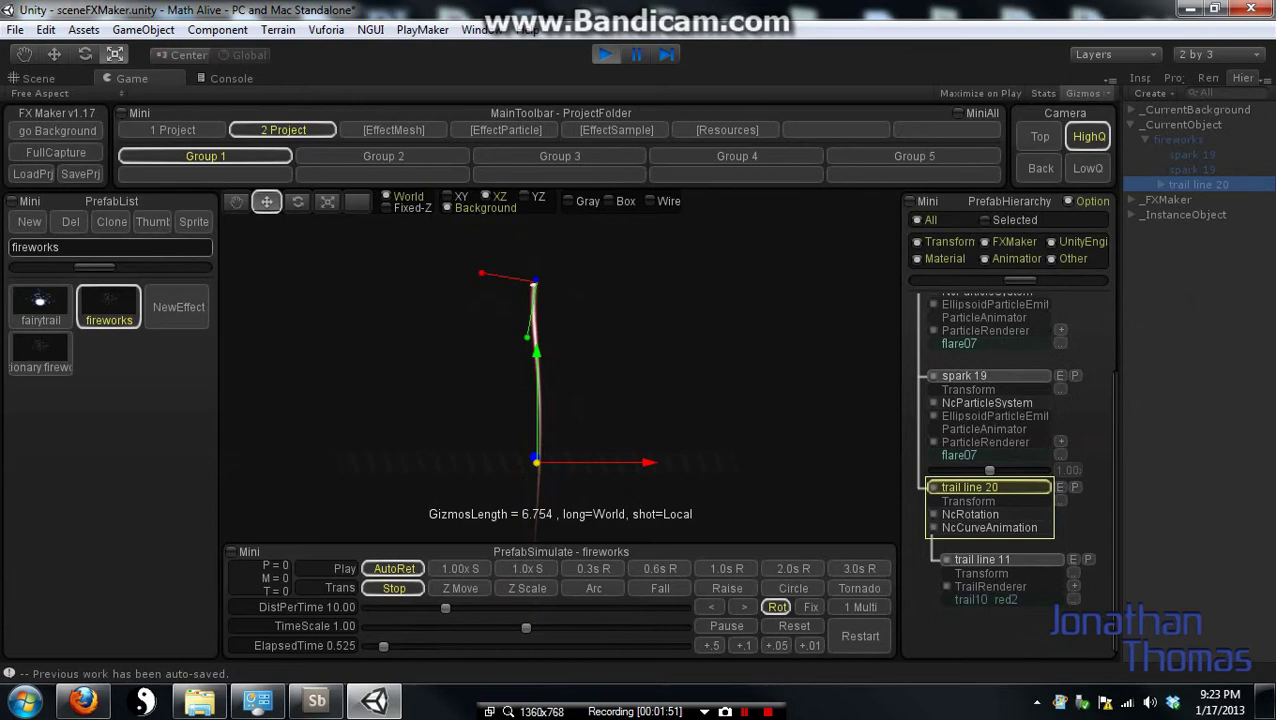
{"action": "key", "text": "ctrl+3"}
{"action": "left_click_drag", "start_coordinate": [1121, 360], "coordinate": [1031, 360]}
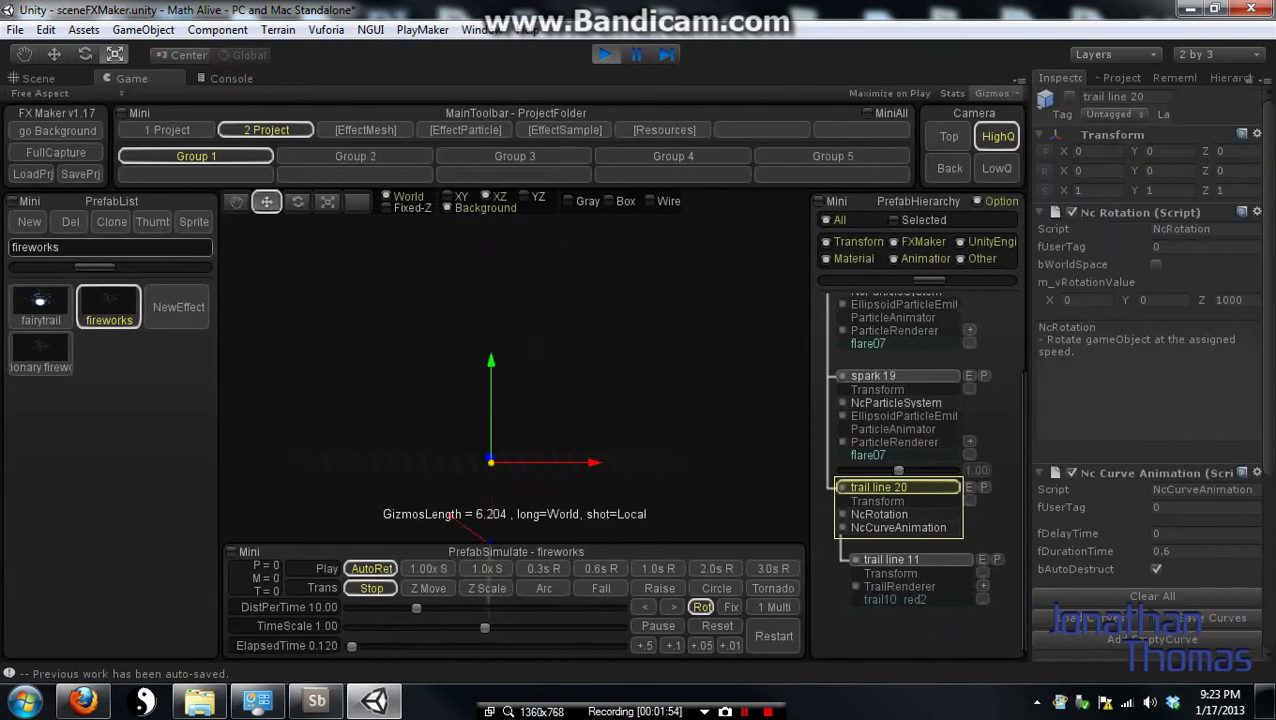
Examine trail line 20's Transform, NcRotation and Nc Curve Animation settings.
{"action": "scroll", "coordinate": [1150, 400], "scroll_direction": "down", "scroll_amount": 5}
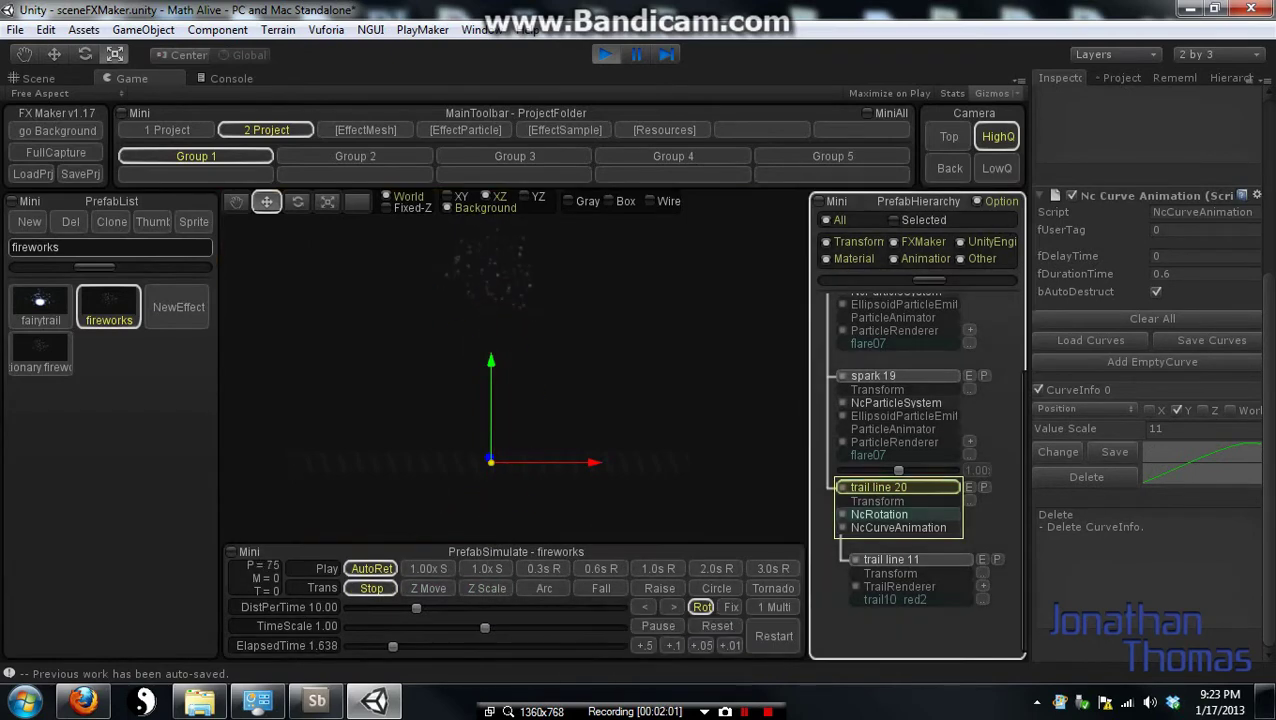
{"action": "left_click", "coordinate": [885, 501]}
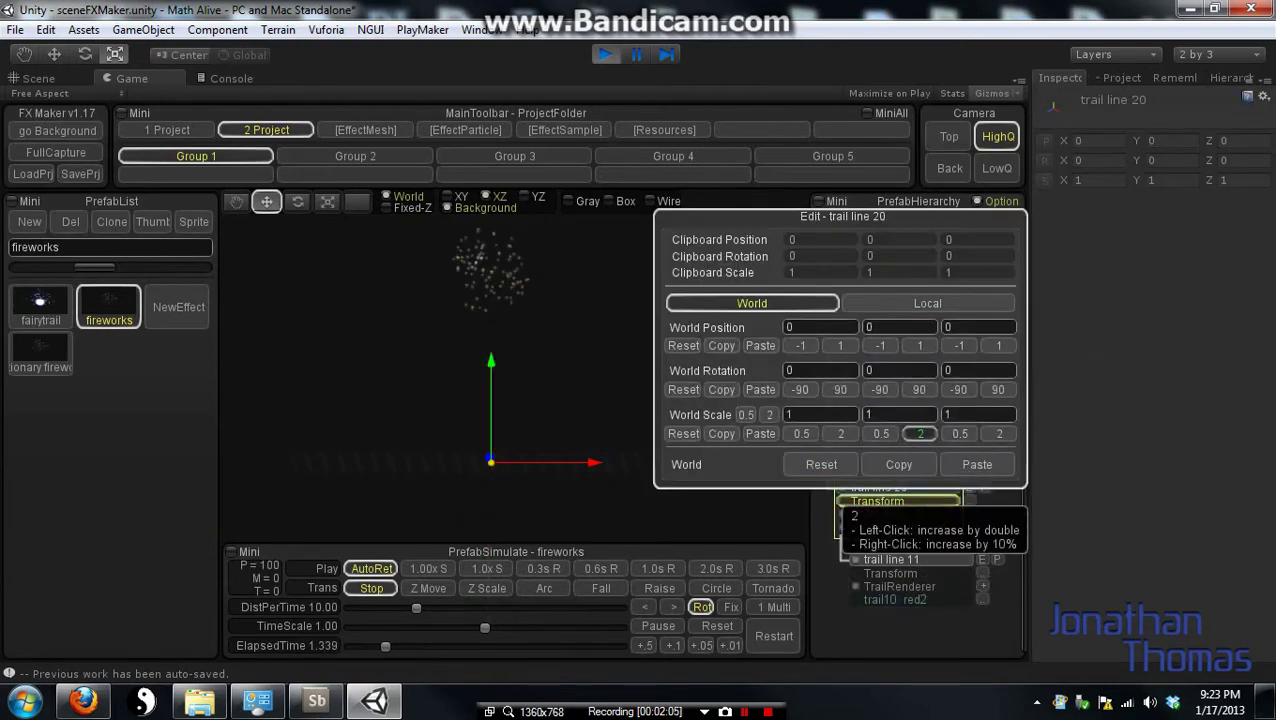
{"action": "left_click", "coordinate": [897, 514]}
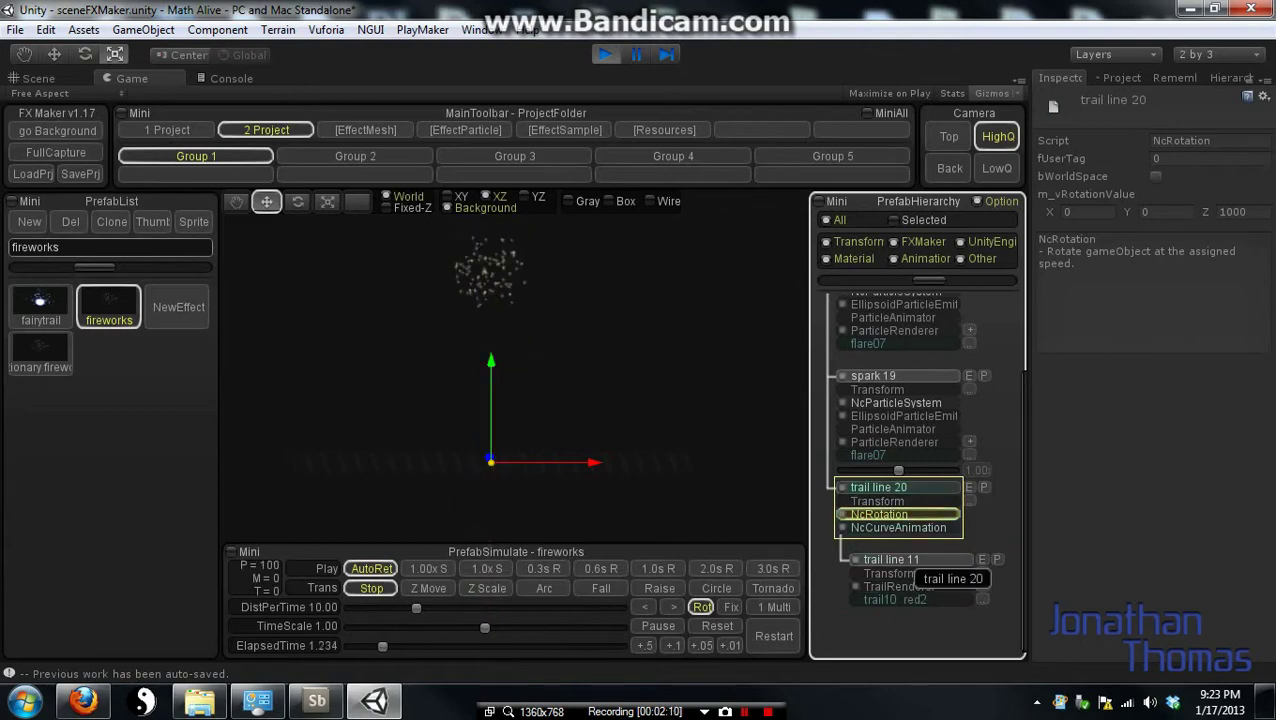
{"action": "left_click", "coordinate": [905, 487]}
{"action": "scroll", "coordinate": [1150, 485], "scroll_direction": "down", "scroll_amount": 5}
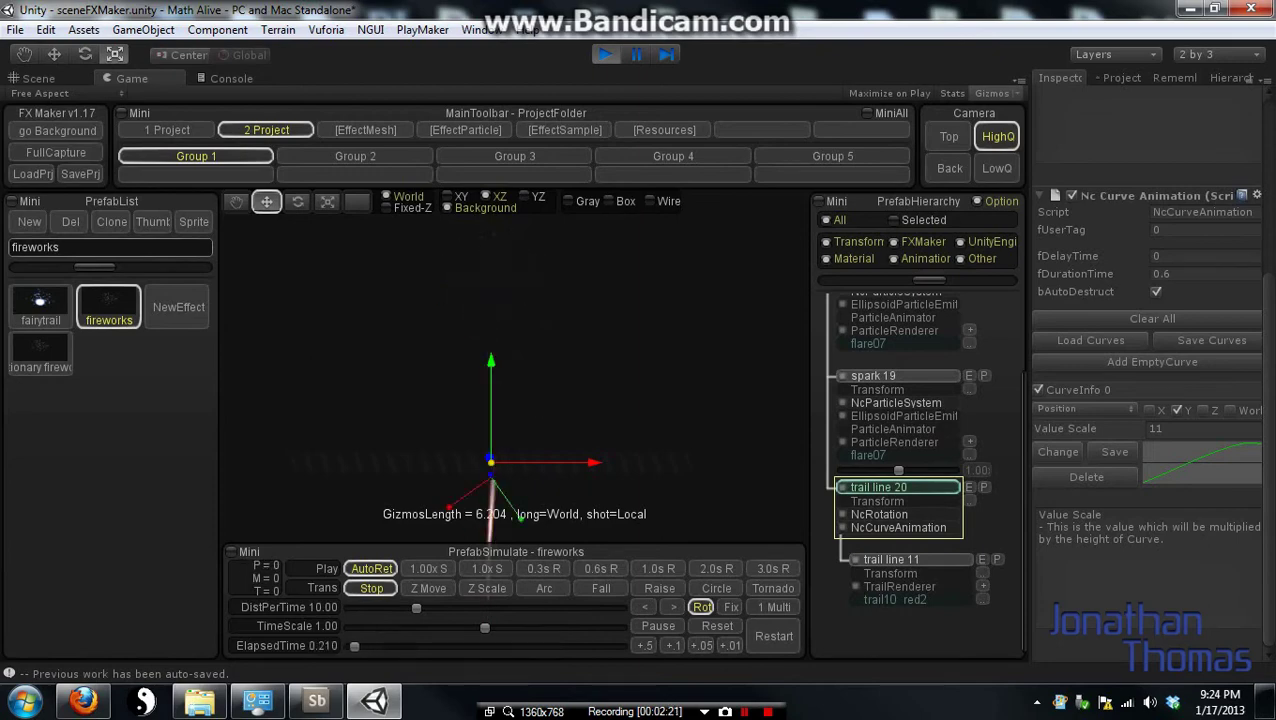
Try several ToolCurve presets for trail line 20's Y position curve and keep the slow-starting upward curve.
{"action": "left_click", "coordinate": [1057, 451]}
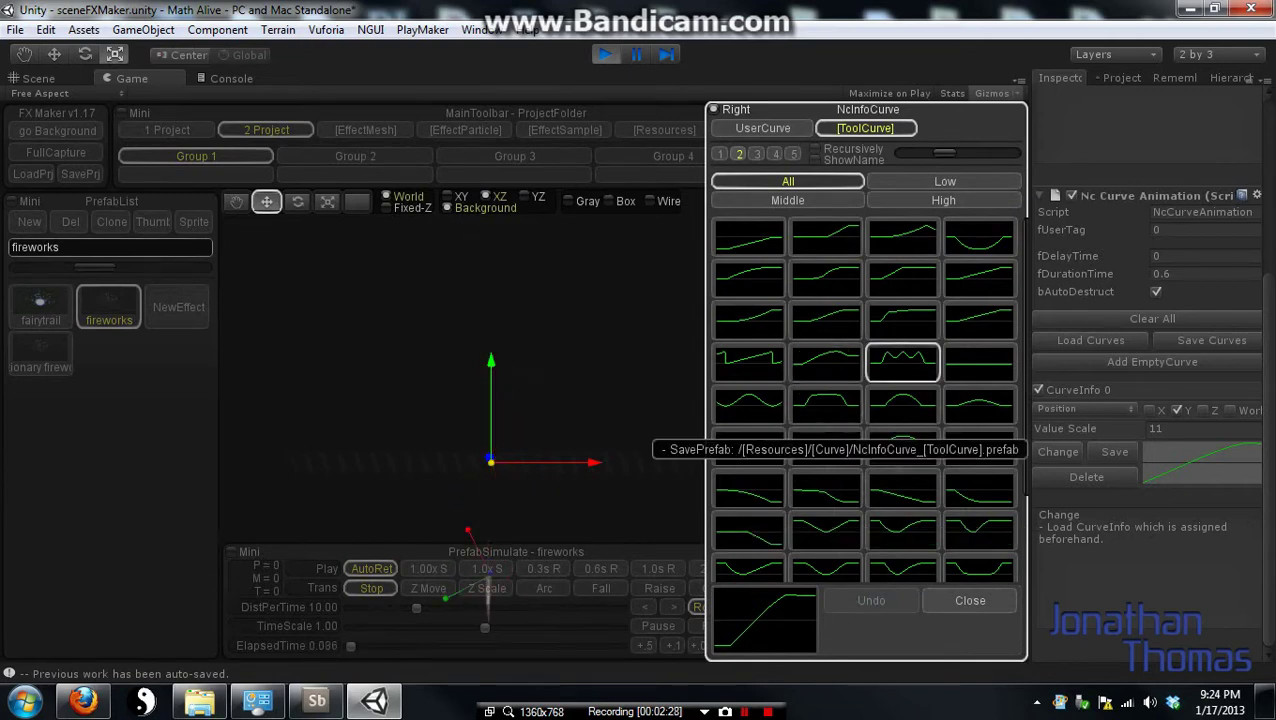
{"action": "left_click", "coordinate": [902, 362]}
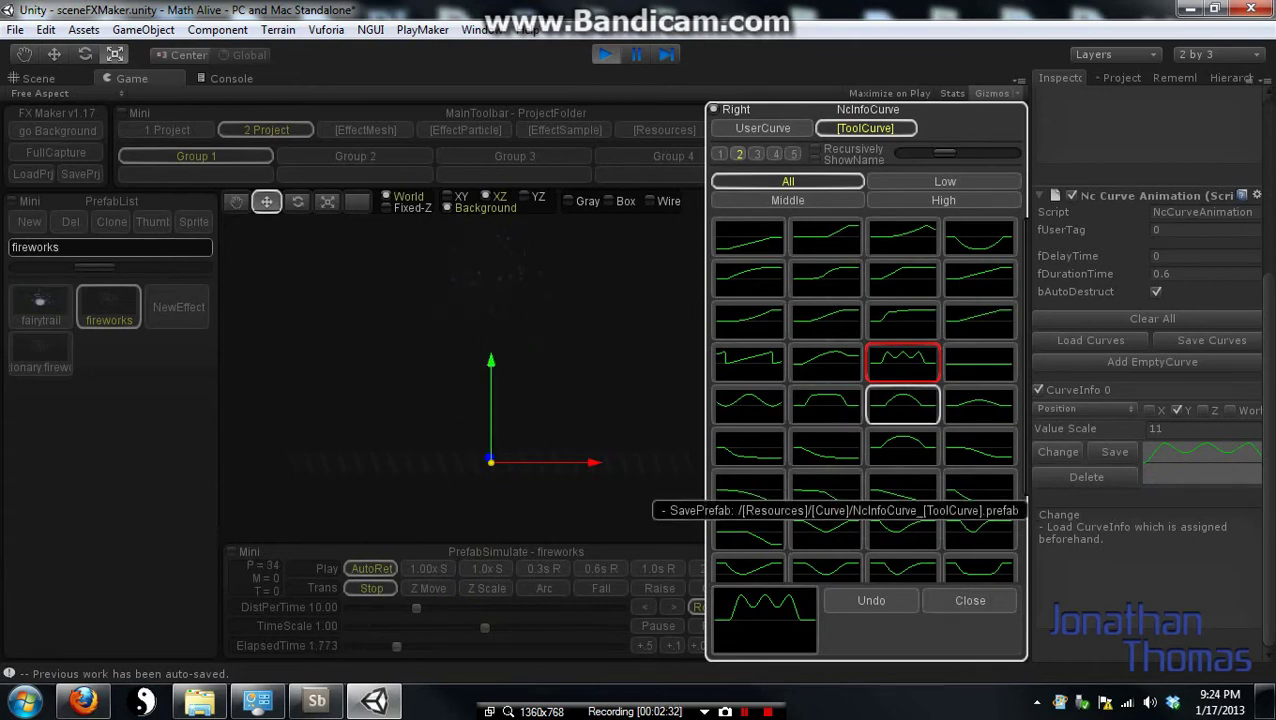
{"action": "left_click", "coordinate": [825, 404]}
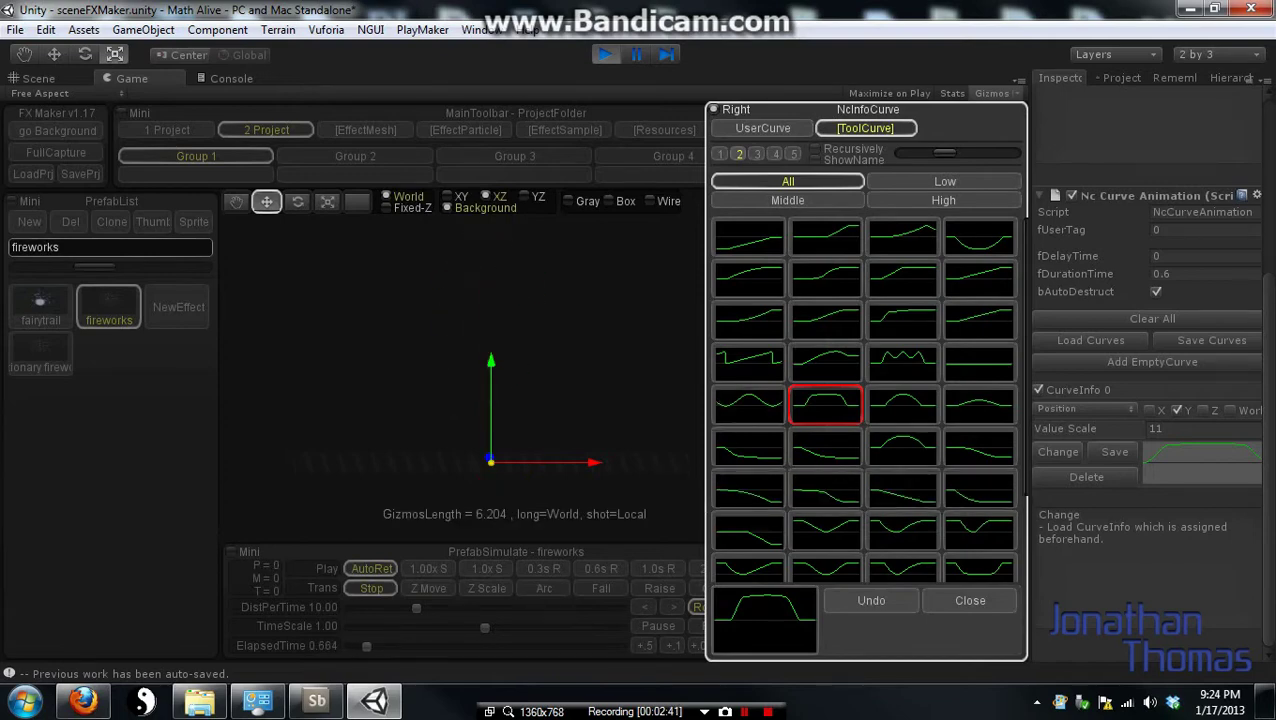
{"action": "left_click", "coordinate": [748, 404]}
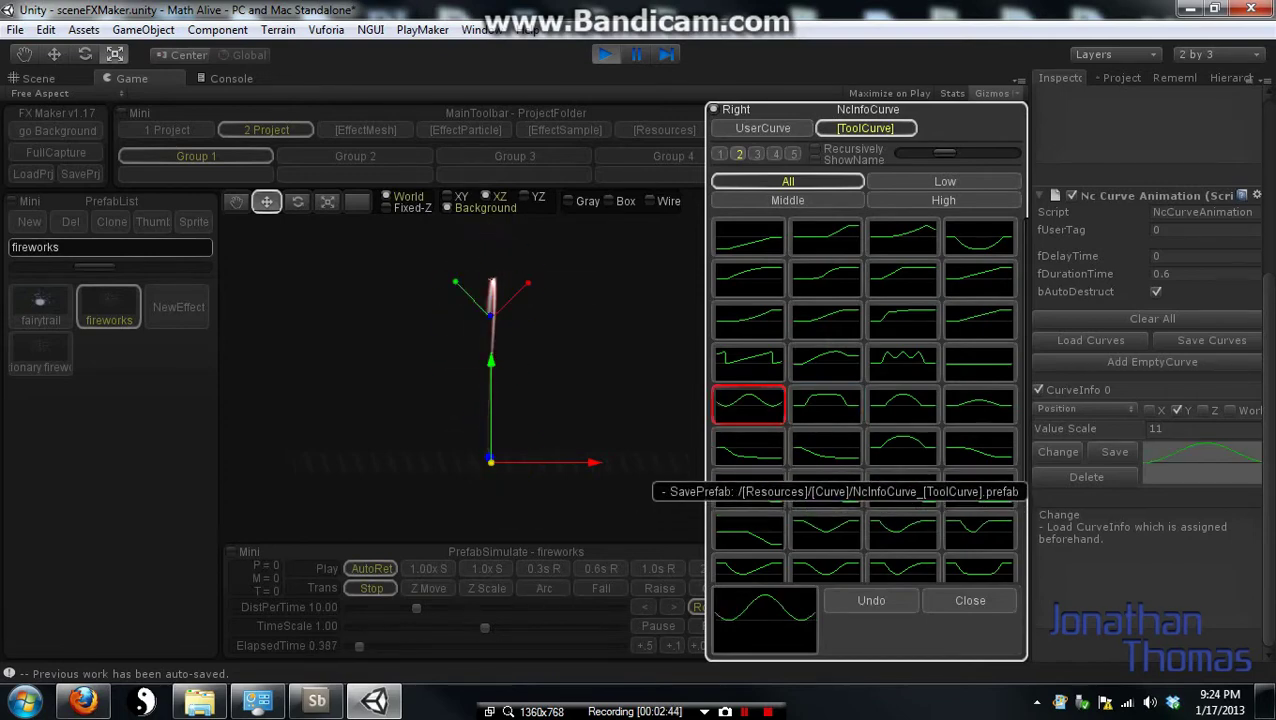
{"action": "left_click", "coordinate": [748, 362]}
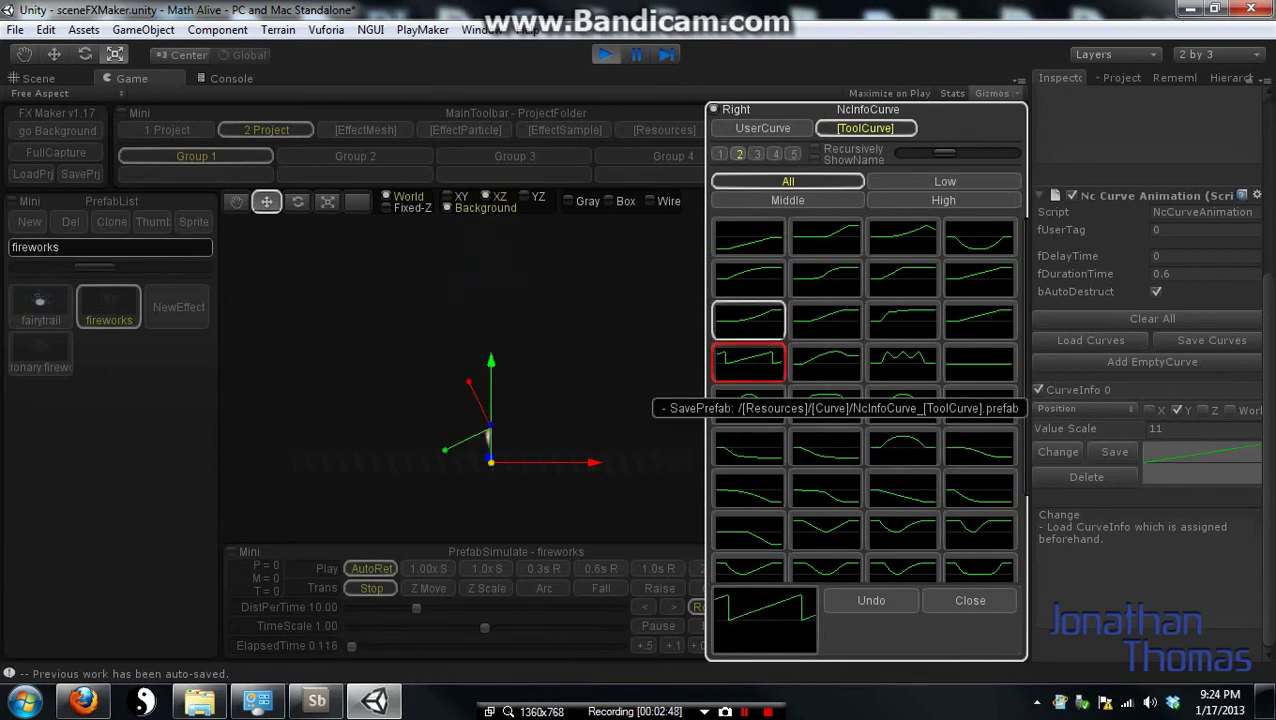
{"action": "left_click", "coordinate": [748, 320]}
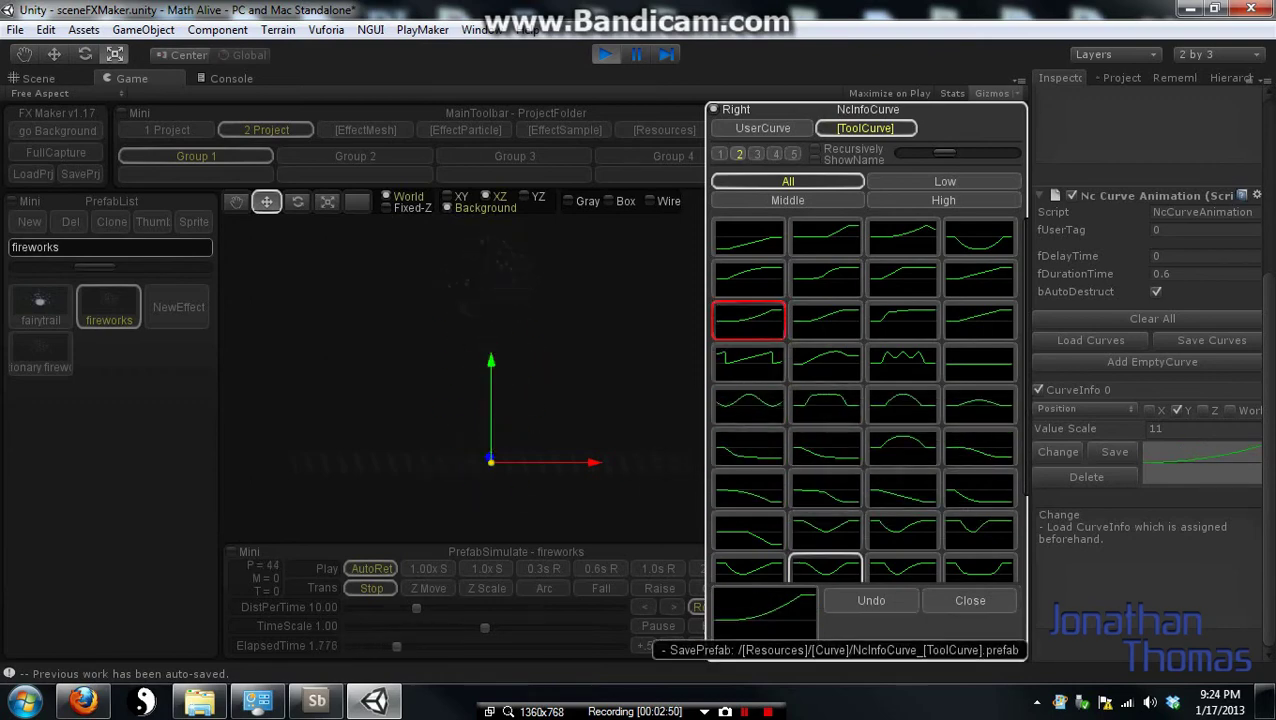
{"action": "scroll", "coordinate": [826, 270], "scroll_direction": "down", "scroll_amount": 3}
{"action": "scroll", "coordinate": [826, 372], "scroll_direction": "up", "scroll_amount": 3}
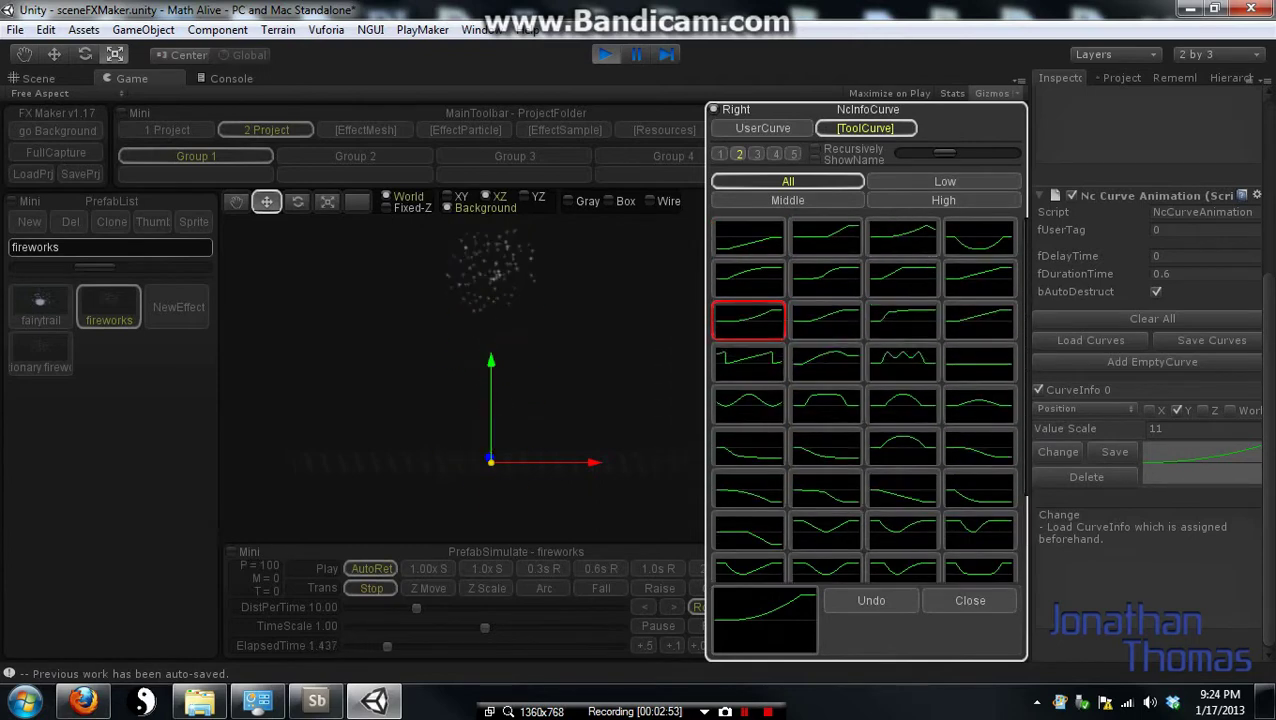
{"action": "left_click", "coordinate": [970, 600]}
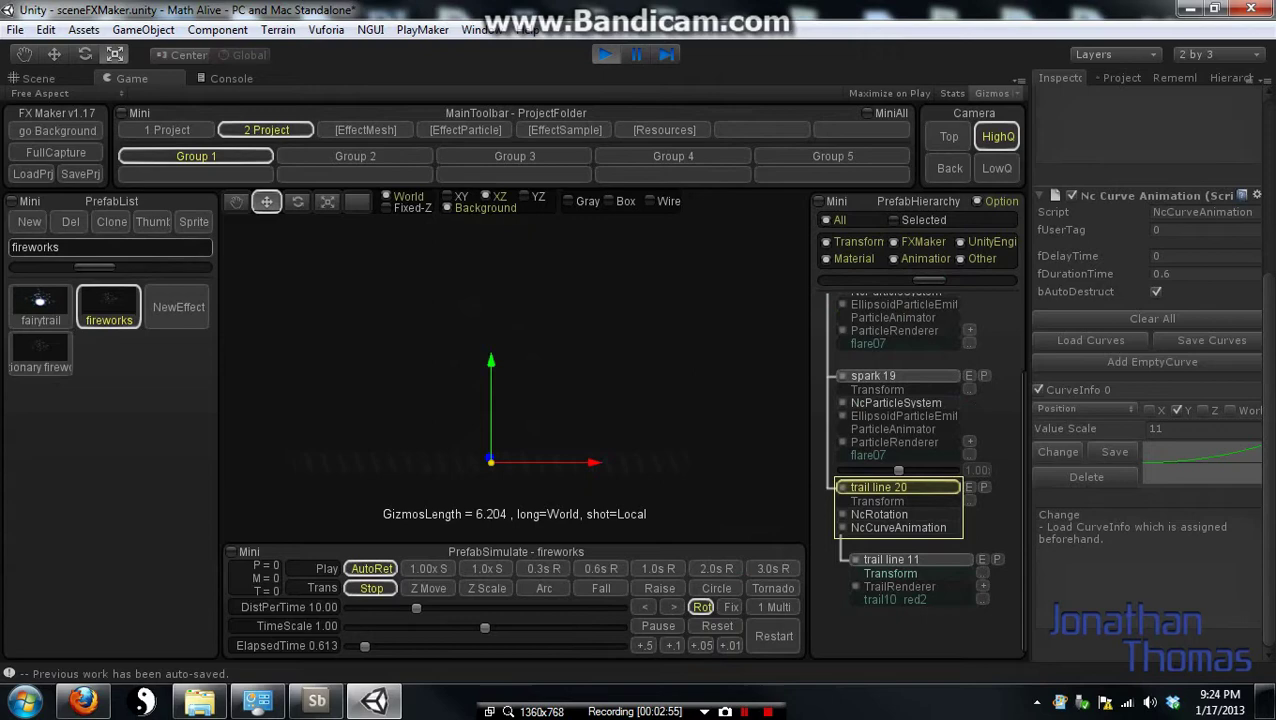
Examine the shape of trail line 20's position curve in the curve editor and close the editor.
{"action": "left_click", "coordinate": [1200, 462]}
{"action": "left_click_drag", "start_coordinate": [900, 226], "coordinate": [863, 239]}
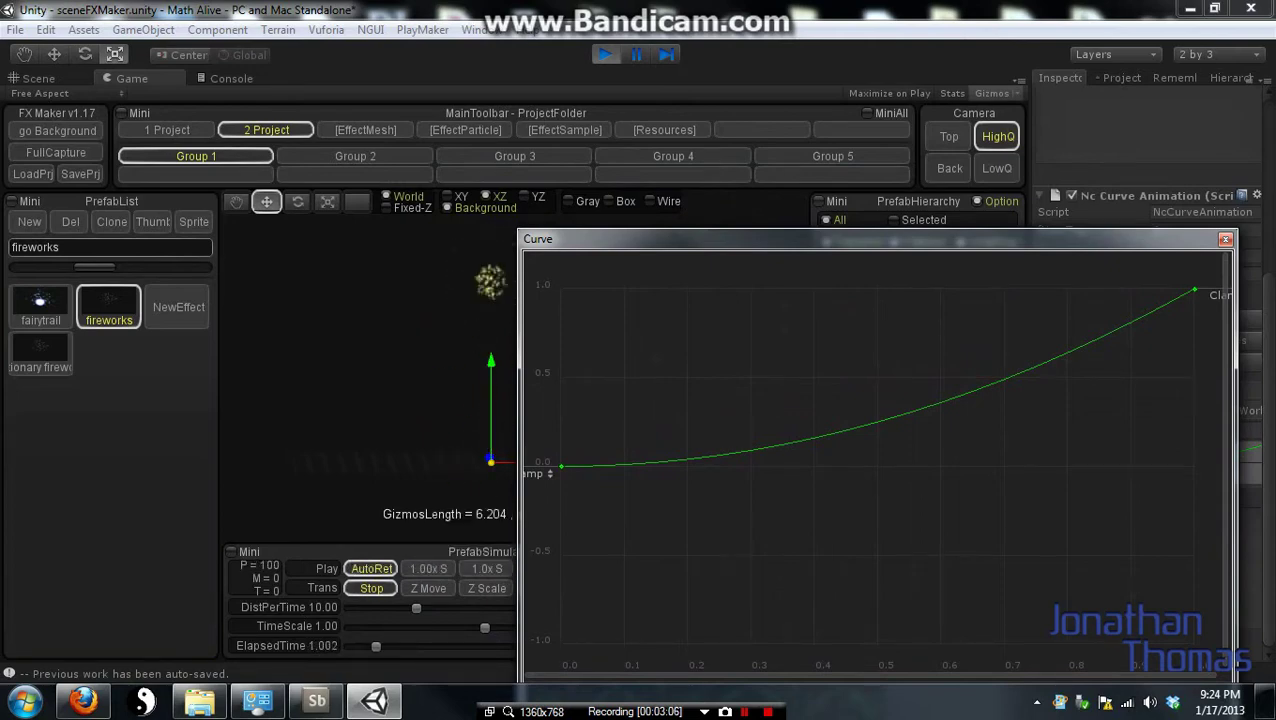
{"action": "left_click", "coordinate": [1225, 239]}
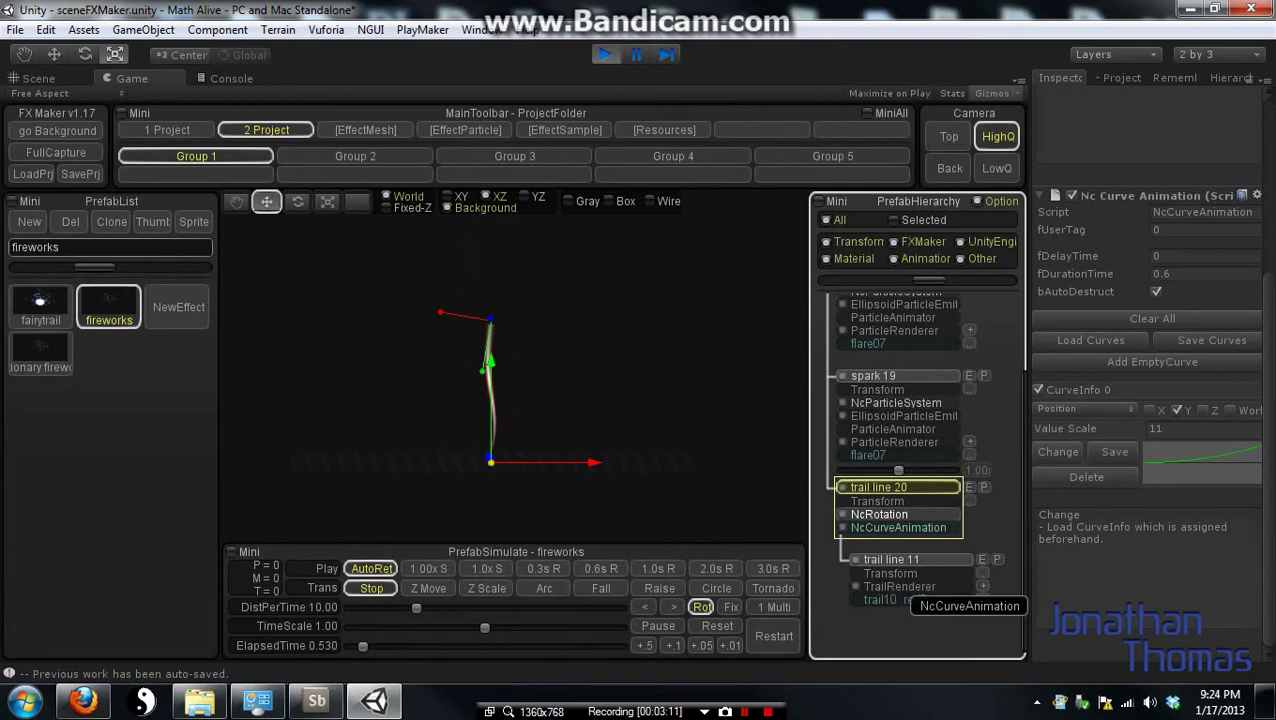
Examine the particle animator and renderer settings of the second spark 19 object in the fireworks effect.
{"action": "left_click_drag", "start_coordinate": [908, 590], "coordinate": [908, 592]}
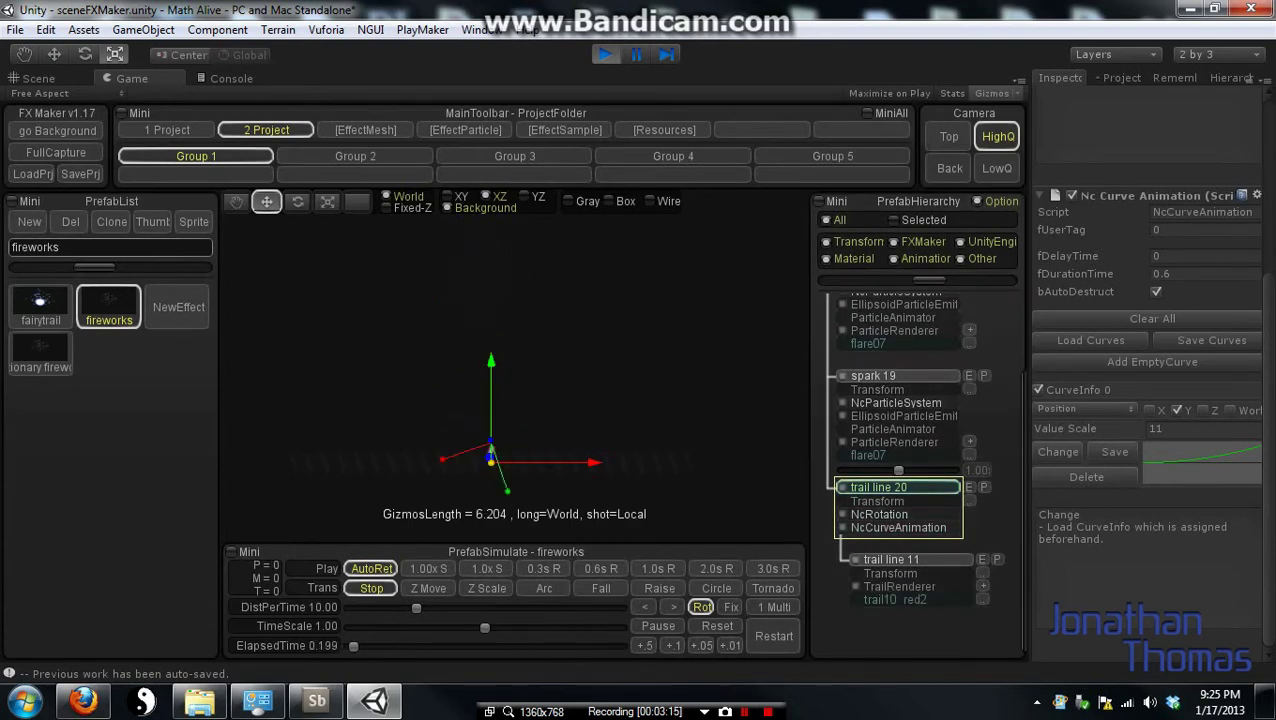
{"action": "left_click", "coordinate": [915, 375]}
{"action": "scroll", "coordinate": [910, 392], "scroll_direction": "up", "scroll_amount": 2}
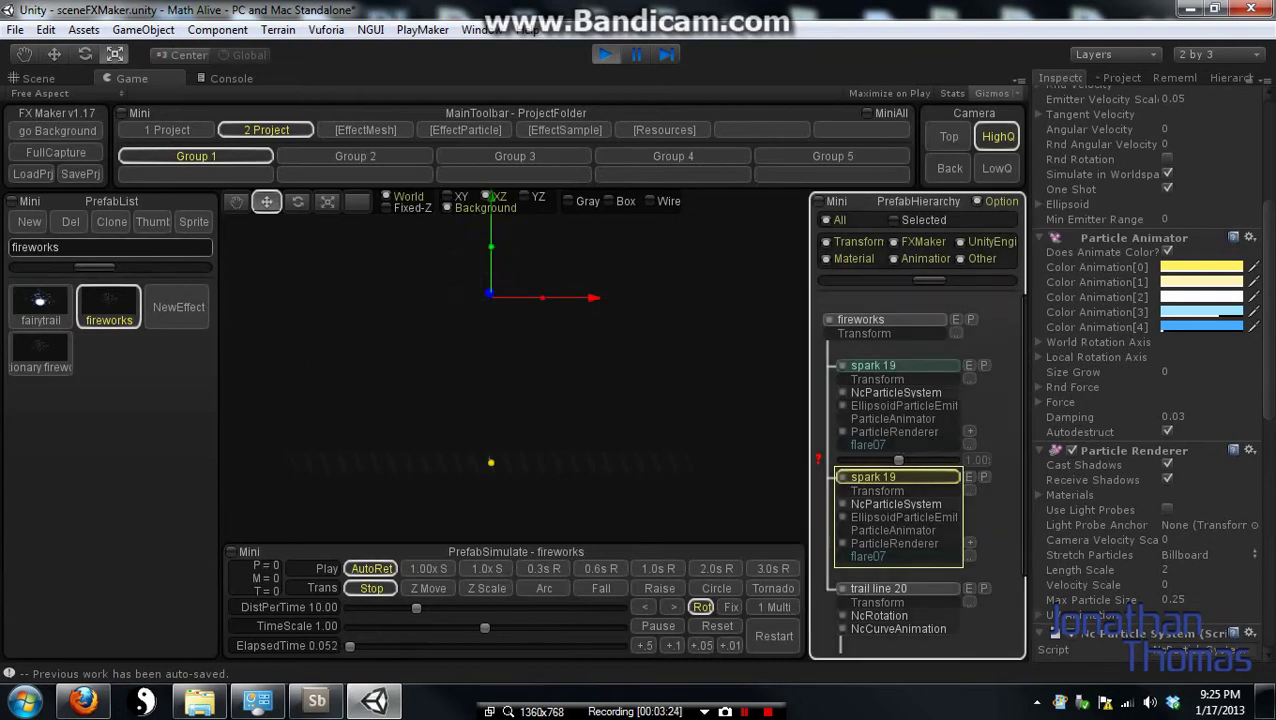
Create a new empty effect prefab in Group 1 of the second project and open it for editing.
{"action": "left_click", "coordinate": [178, 307]}
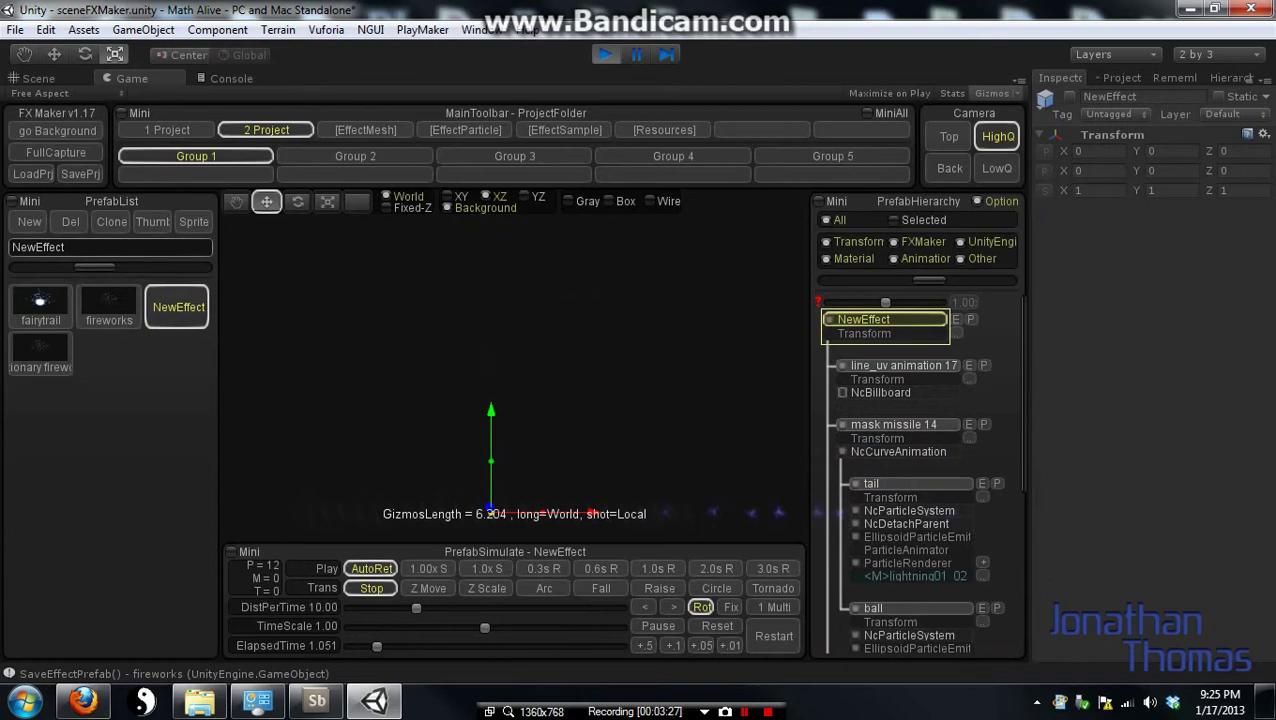
{"action": "left_click", "coordinate": [29, 221]}
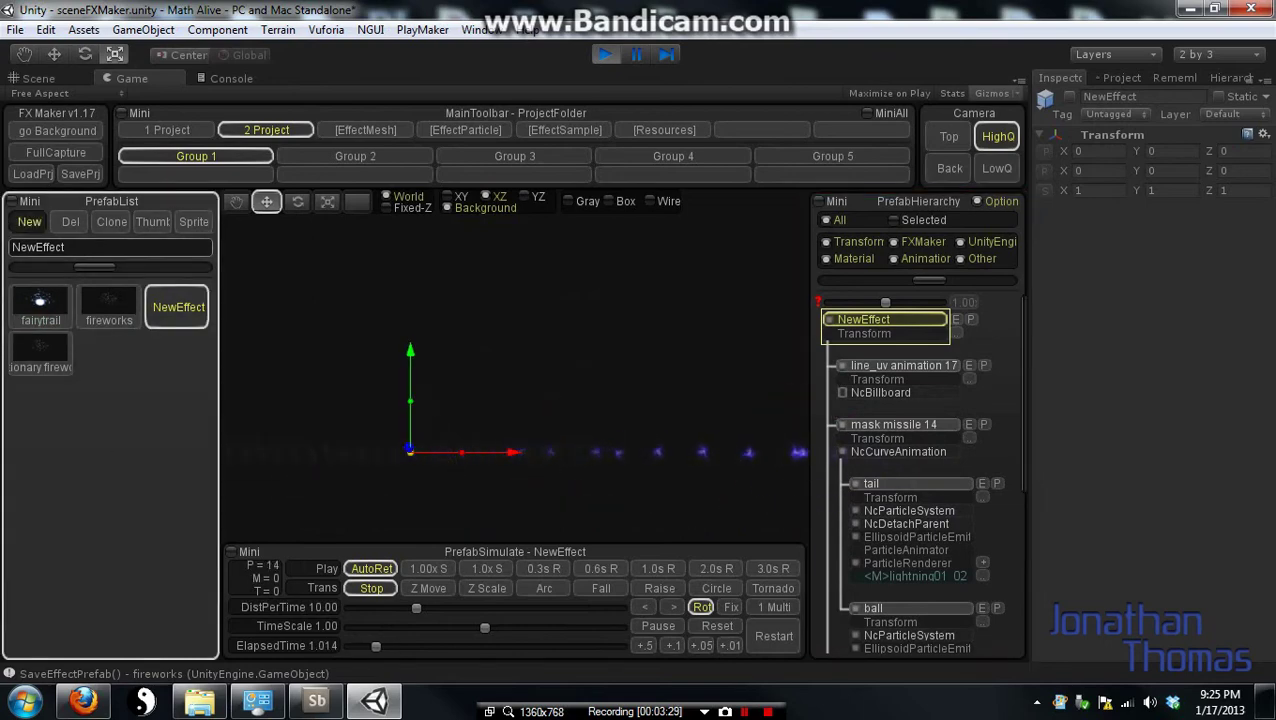
{"action": "left_click", "coordinate": [109, 355]}
{"action": "left_click", "coordinate": [43, 354]}
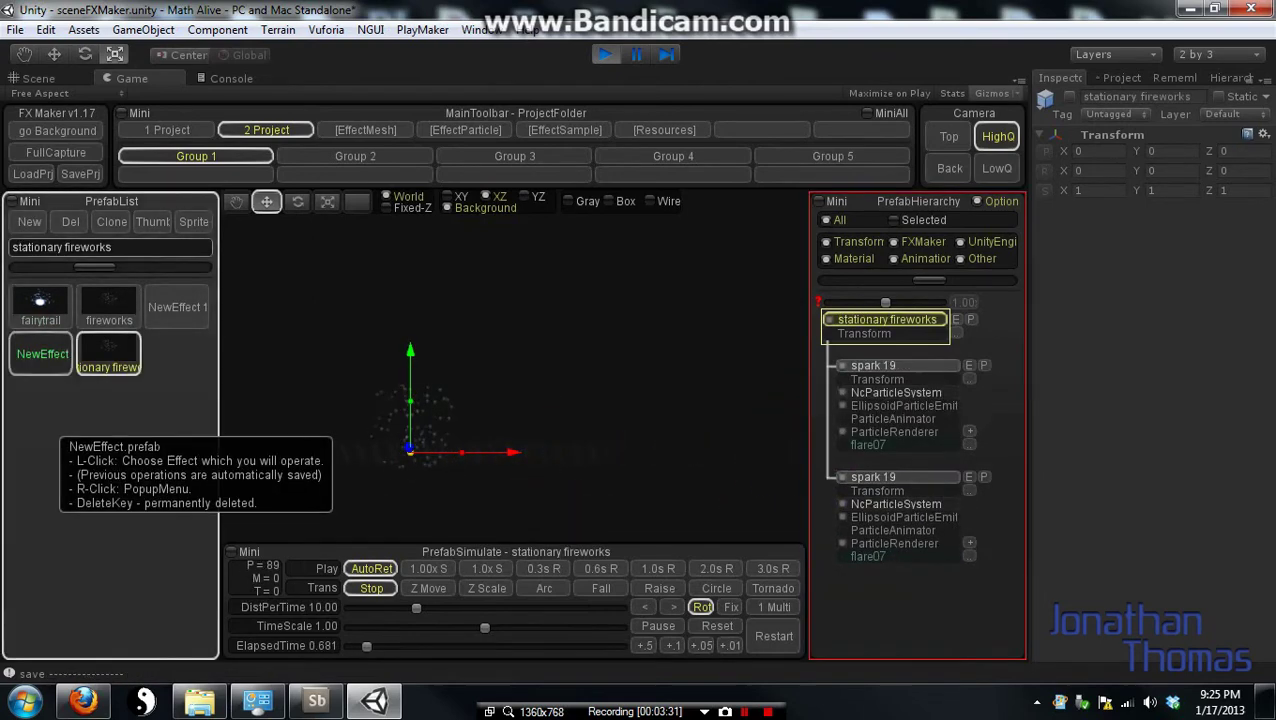
{"action": "left_click", "coordinate": [178, 307]}
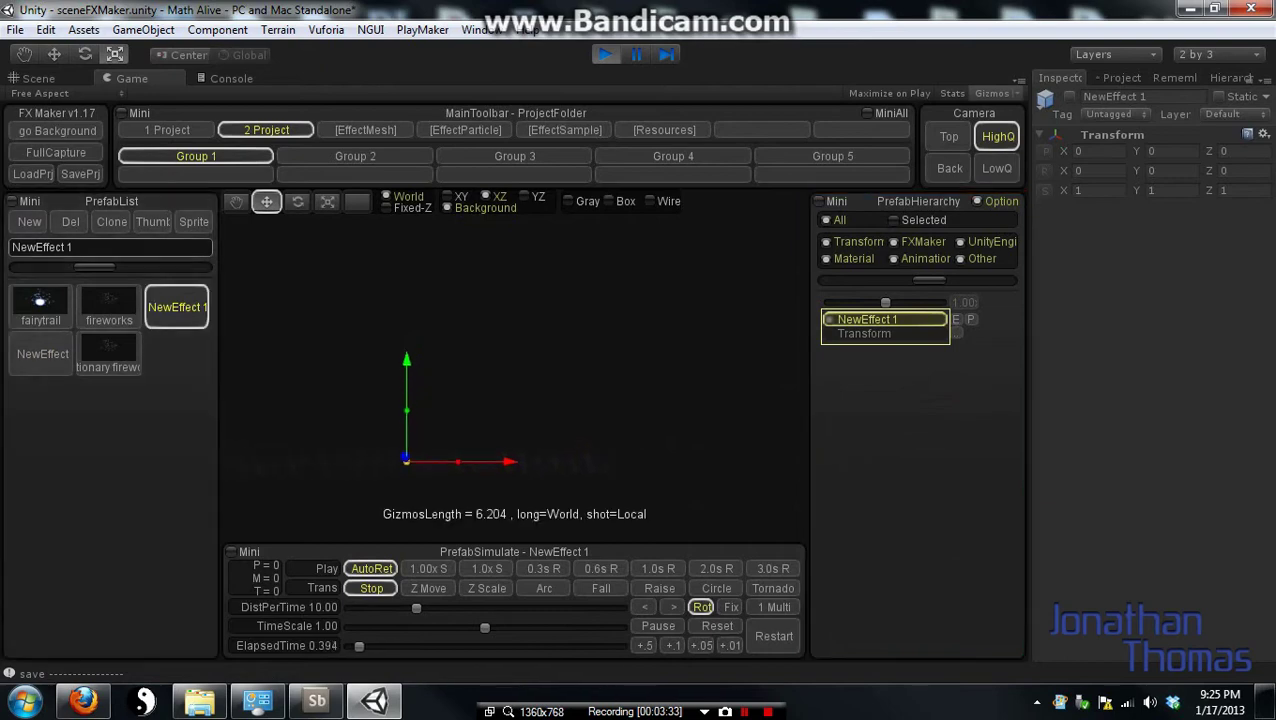
{"action": "scroll", "coordinate": [514, 380], "scroll_direction": "up", "scroll_amount": 3}
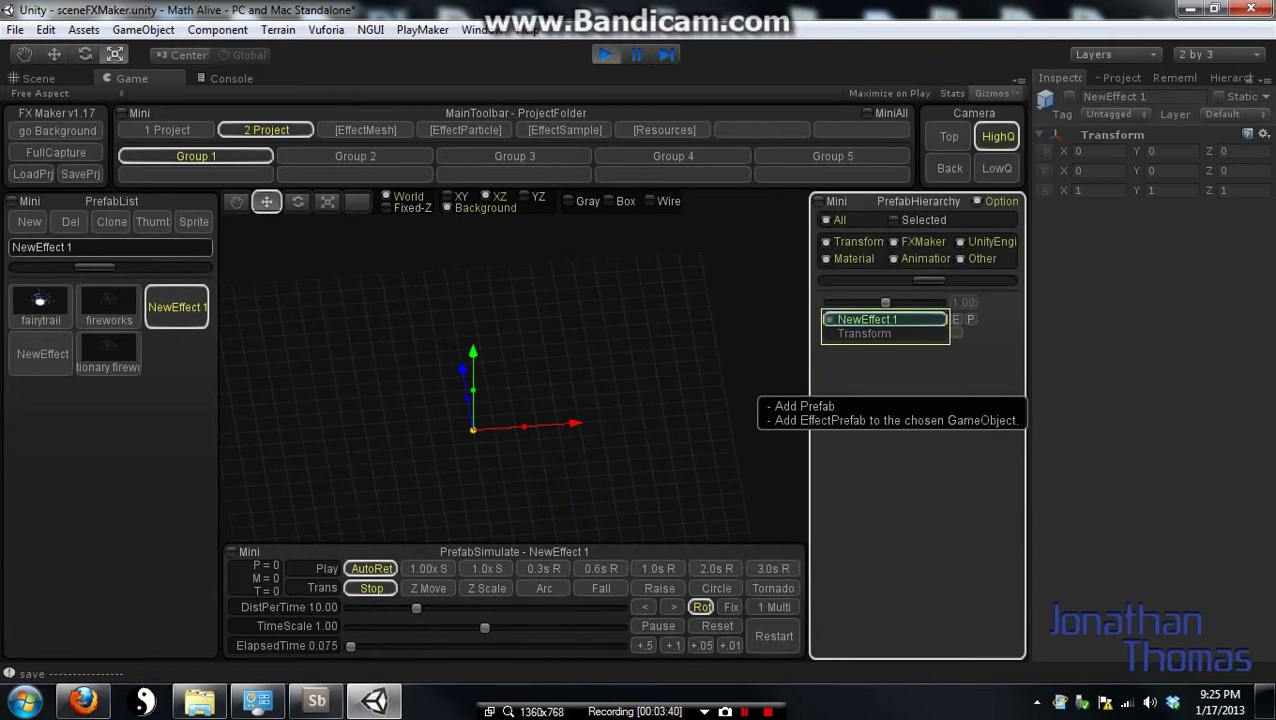
Add a prefab to NewEffect 1 from the Mesh_Flare effect meshes, trying flare 24 and flare 27 before keeping flare 28.
{"action": "left_click", "coordinate": [970, 319]}
{"action": "left_click", "coordinate": [956, 333]}
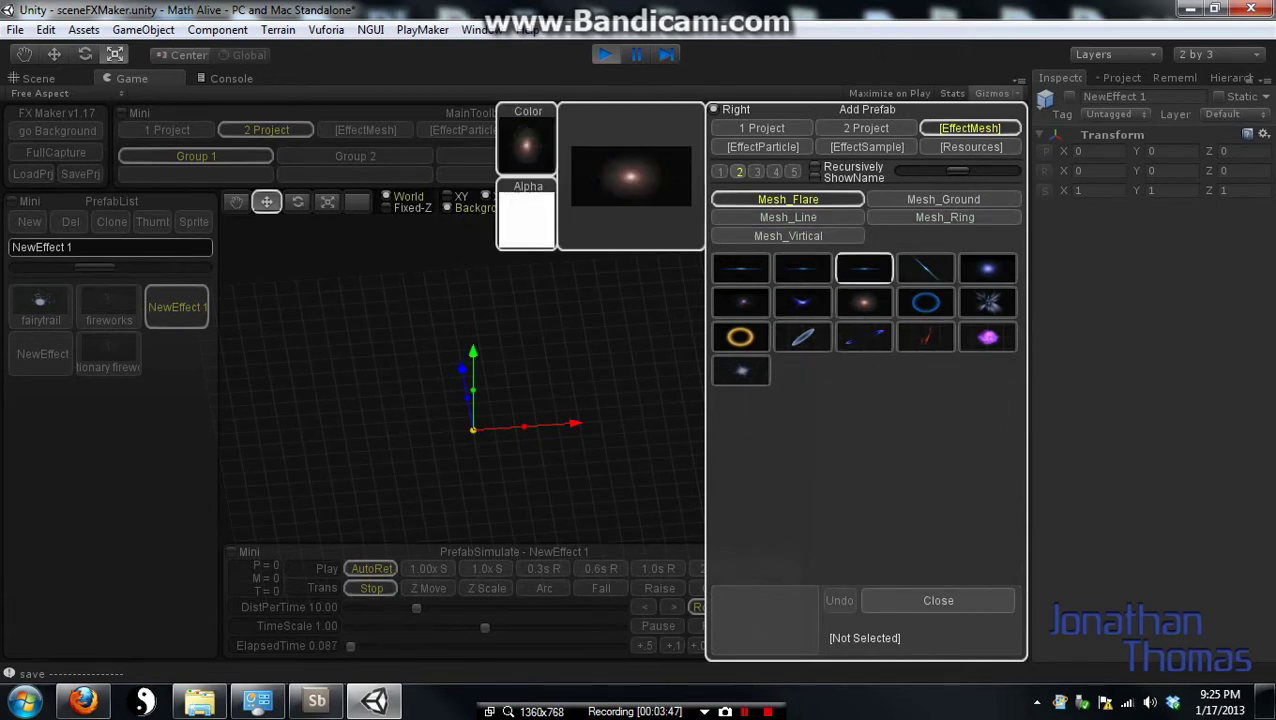
{"action": "left_click", "coordinate": [926, 302]}
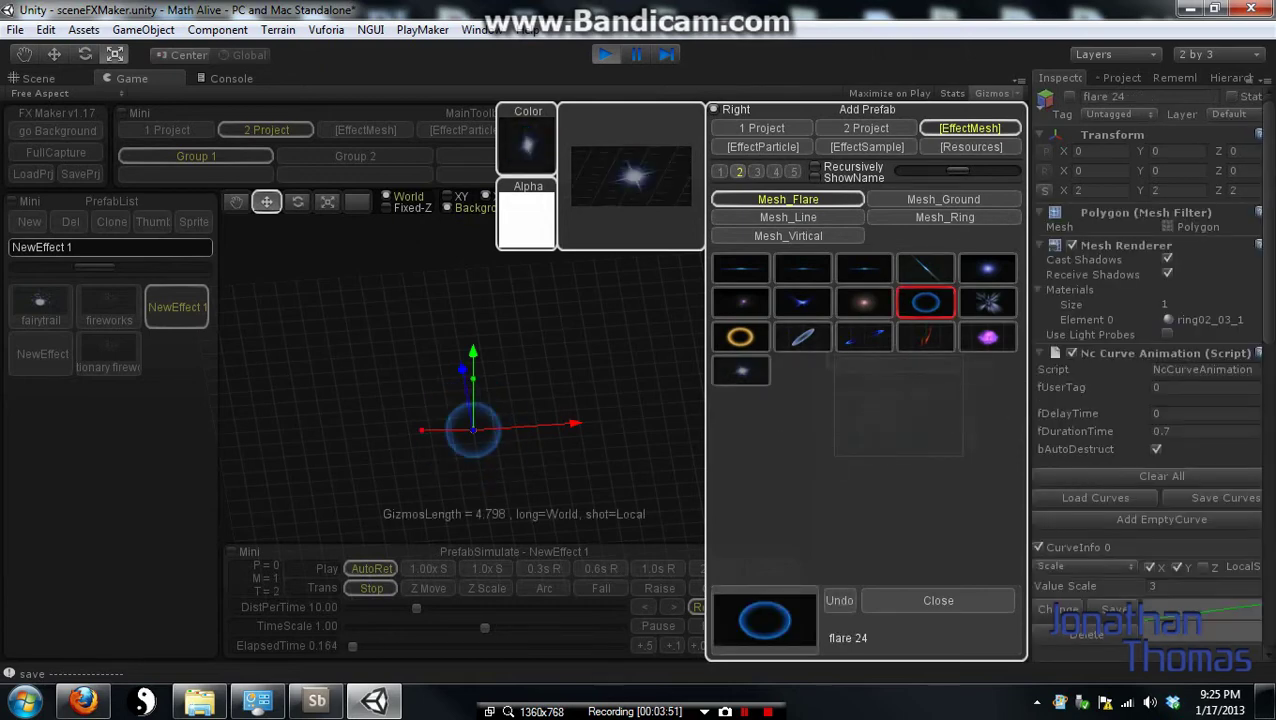
{"action": "left_click", "coordinate": [803, 337]}
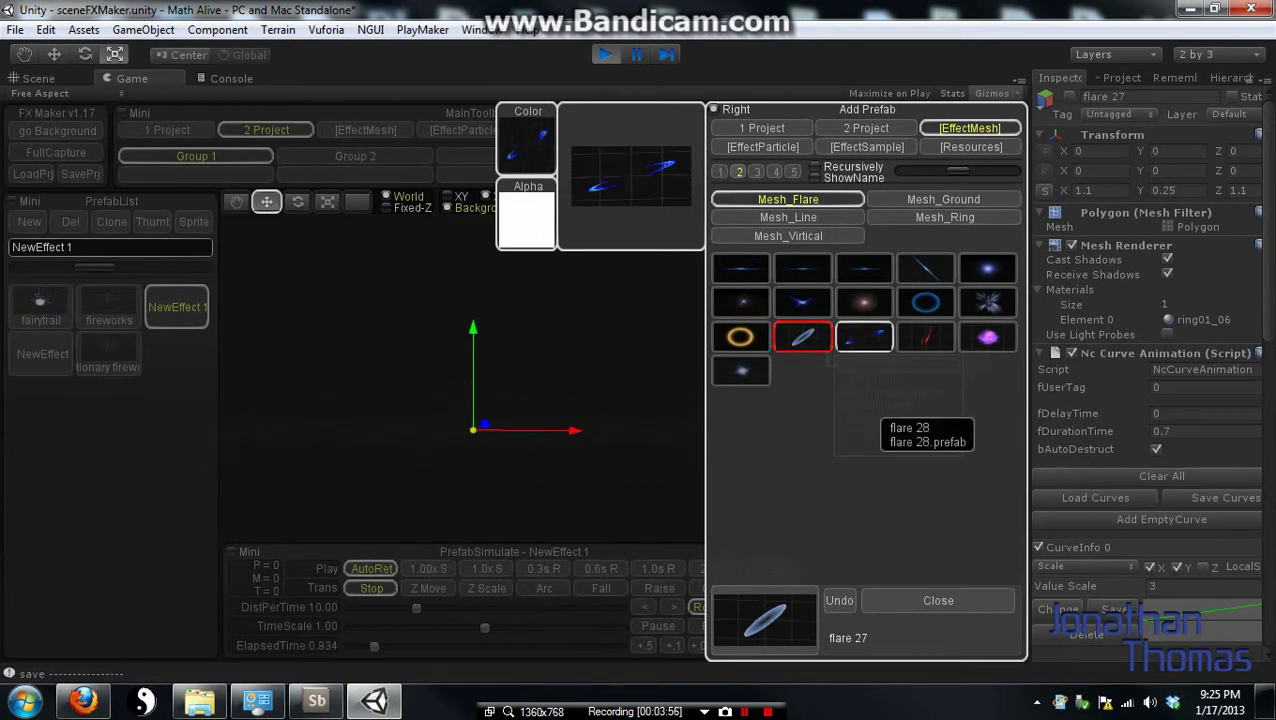
{"action": "left_click", "coordinate": [864, 337]}
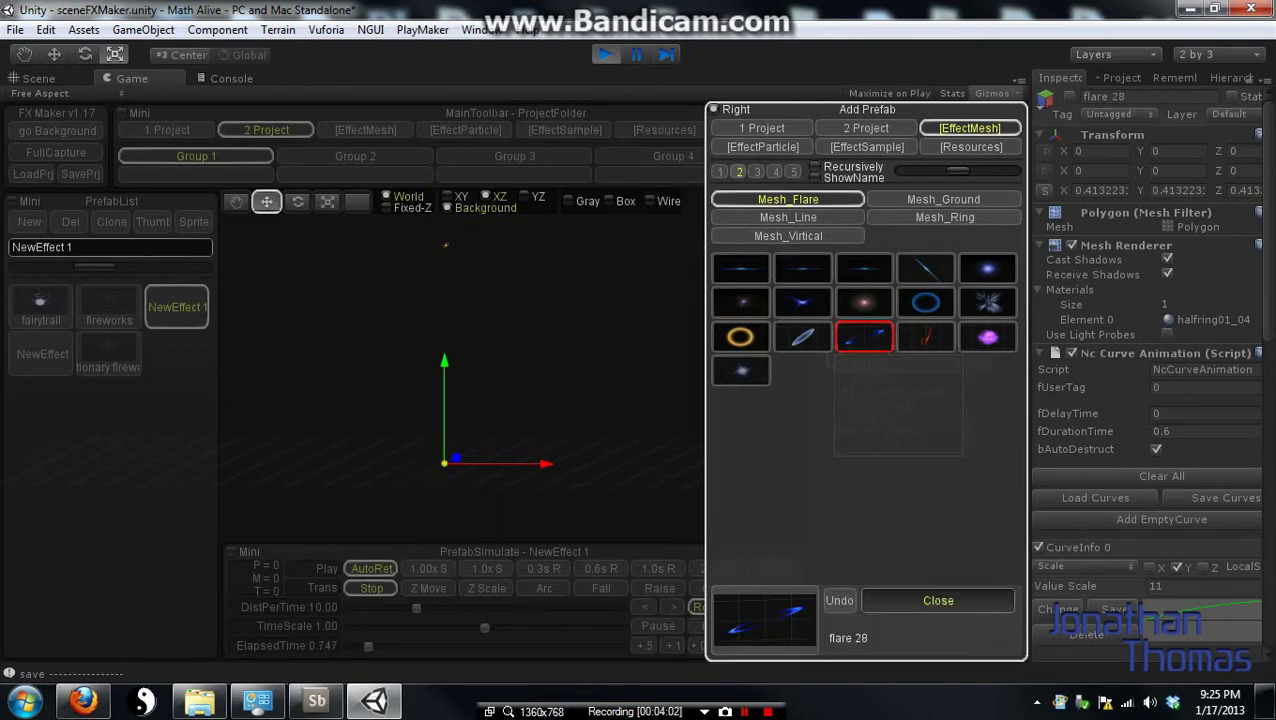
{"action": "left_click", "coordinate": [938, 600]}
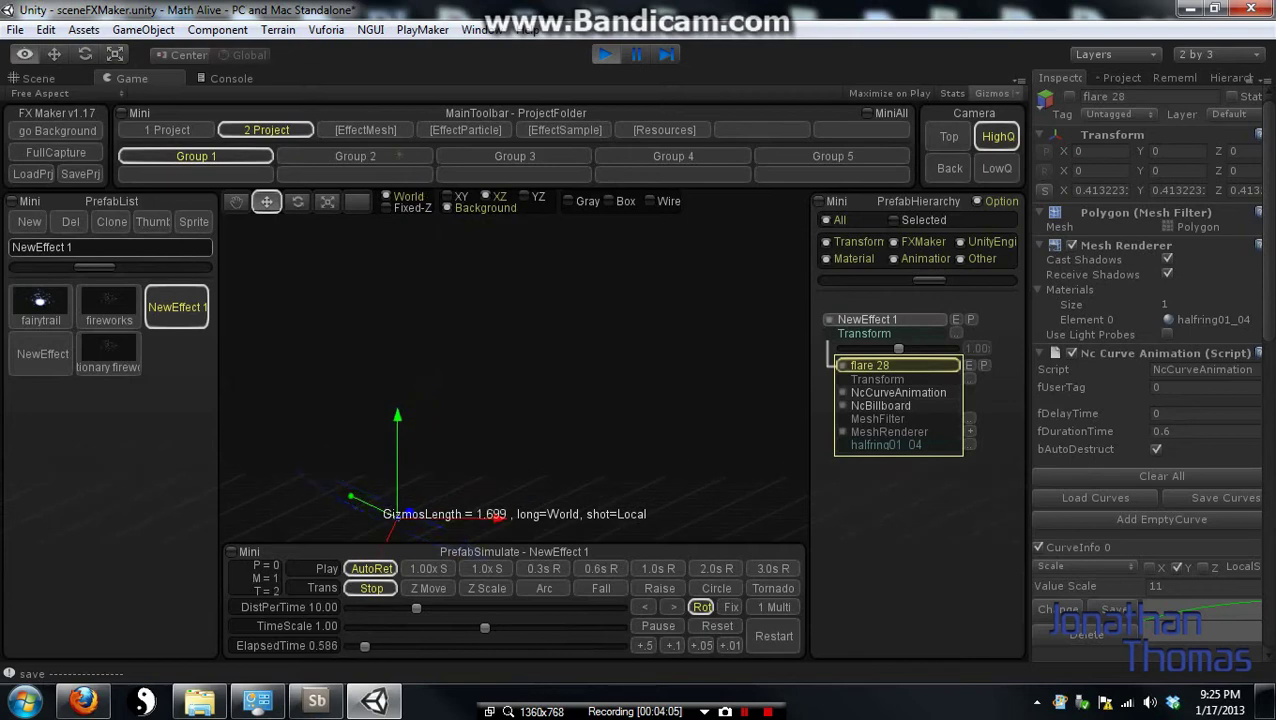
{"action": "right_click_drag", "start_coordinate": [520, 360], "coordinate": [450, 375]}
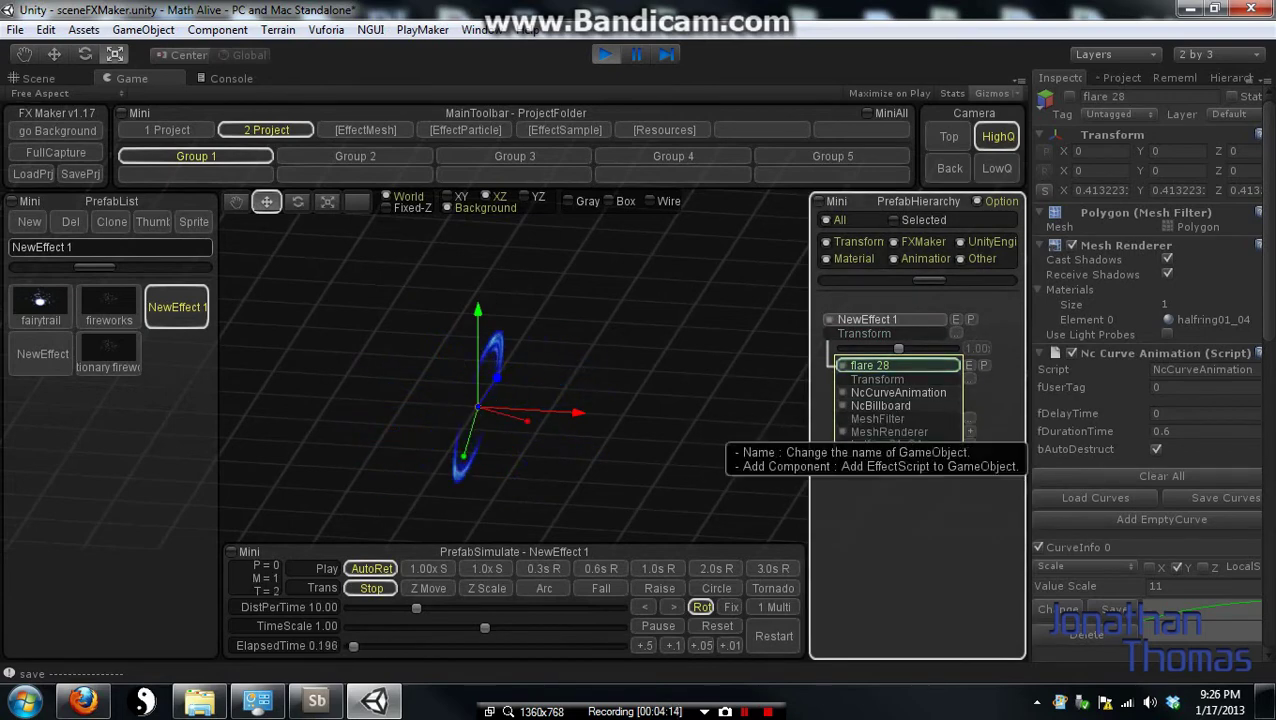
{"action": "left_click", "coordinate": [970, 320]}
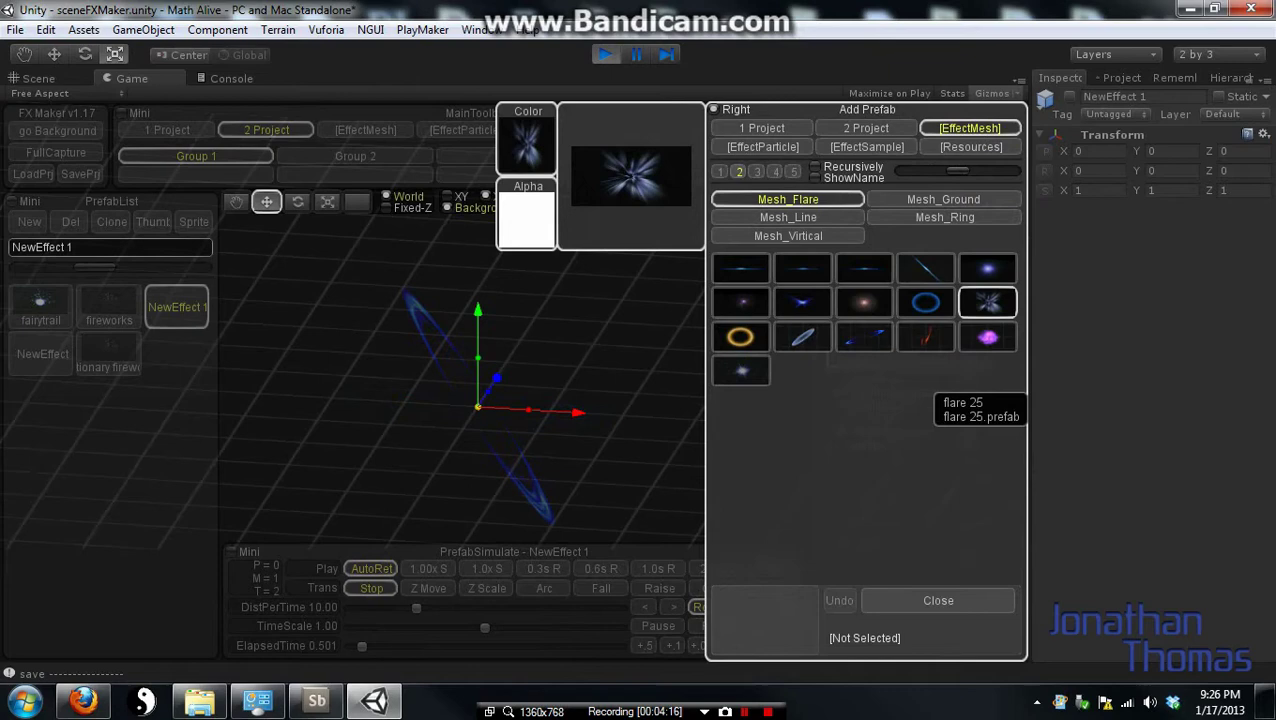
{"action": "left_click", "coordinate": [925, 303]}
{"action": "left_click", "coordinate": [938, 600]}
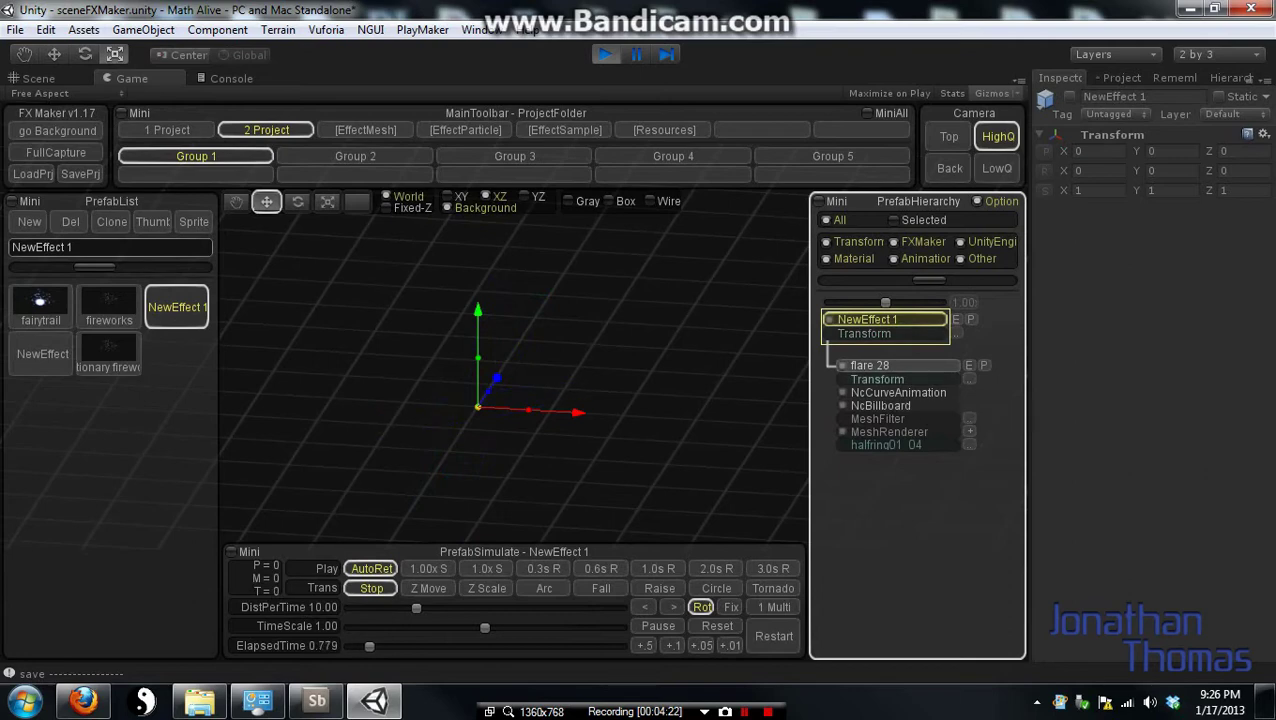
Duplicate the flare 28 object inside NewEffect 1.
{"action": "right_click", "coordinate": [895, 380]}
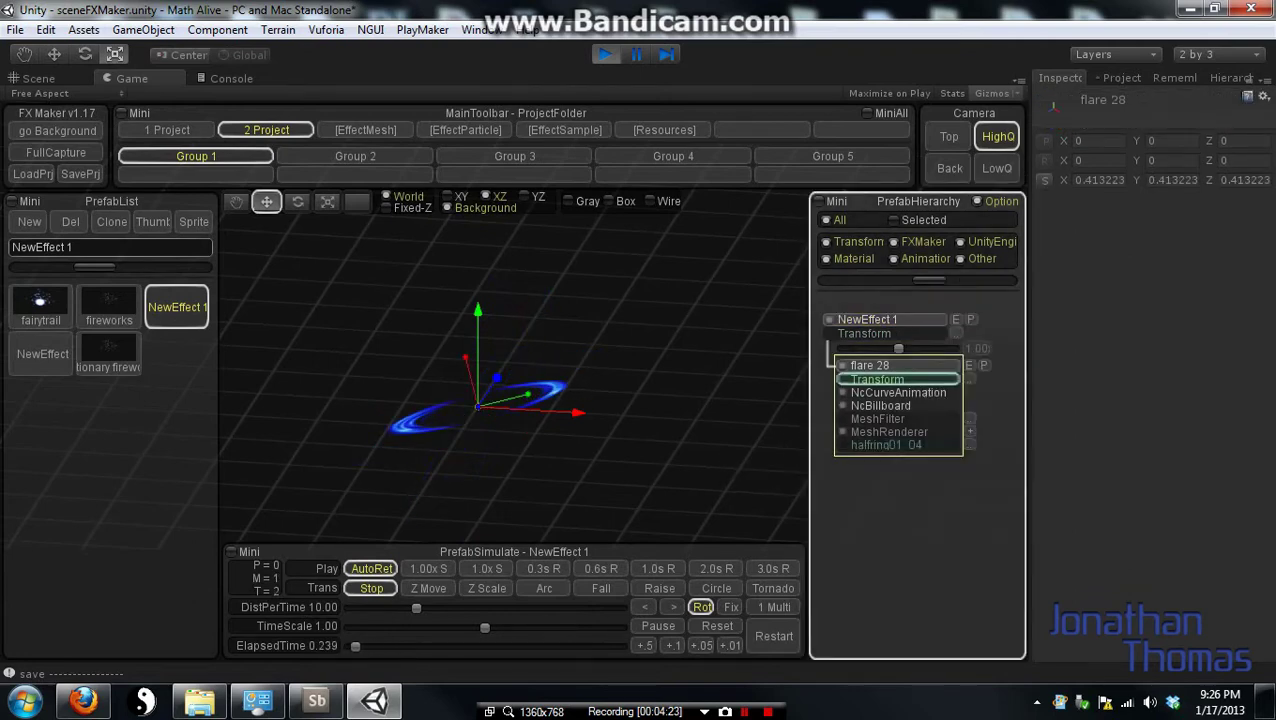
{"action": "right_click", "coordinate": [901, 320]}
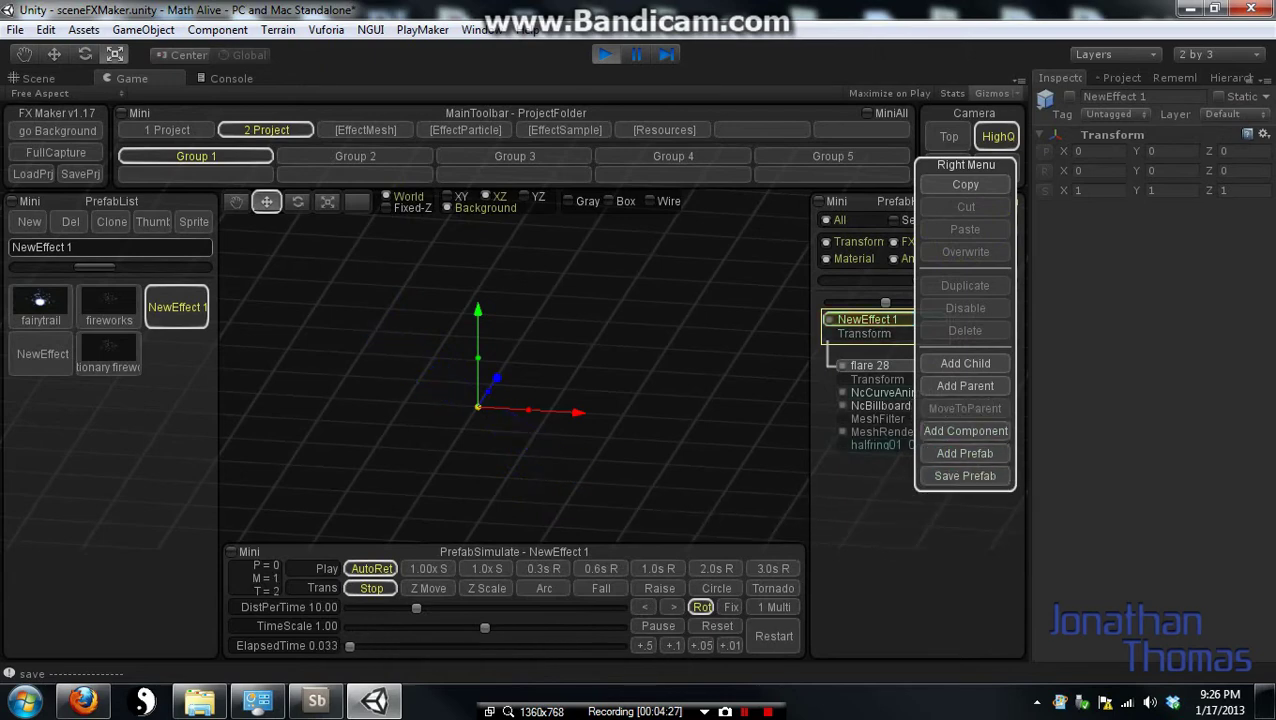
{"action": "left_click", "coordinate": [900, 412]}
{"action": "right_click", "coordinate": [890, 445]}
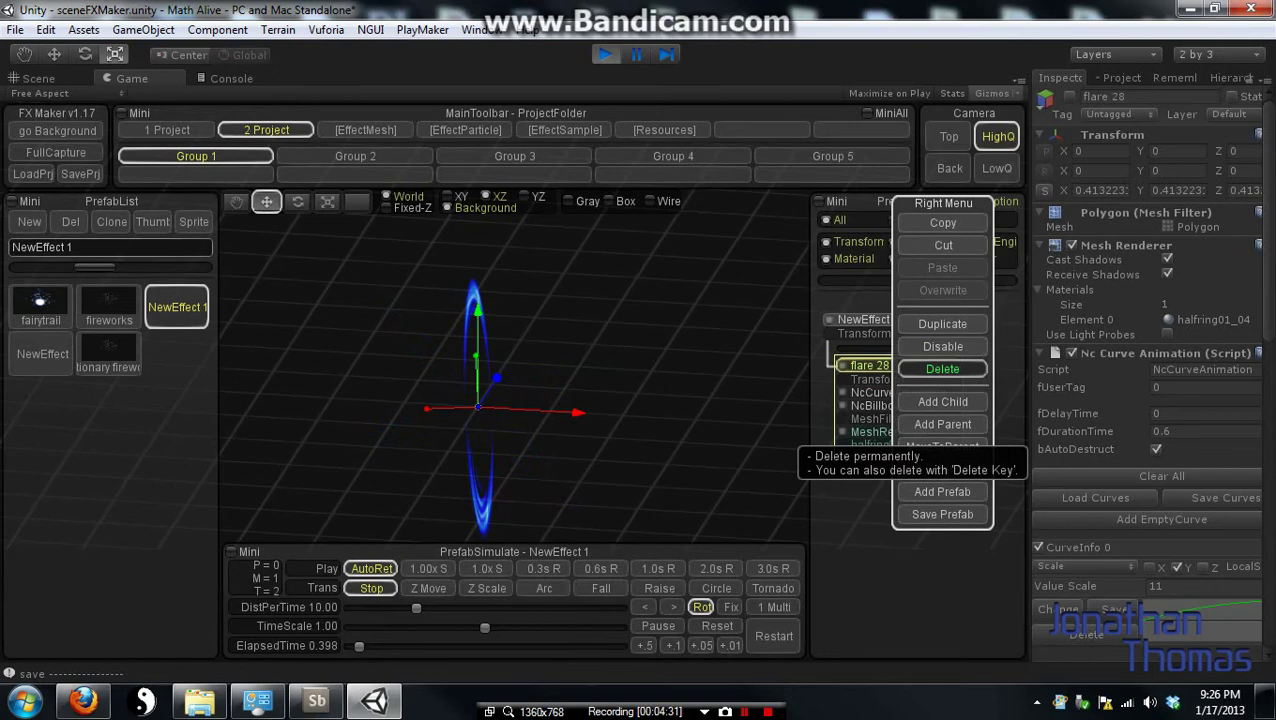
{"action": "left_click", "coordinate": [942, 323]}
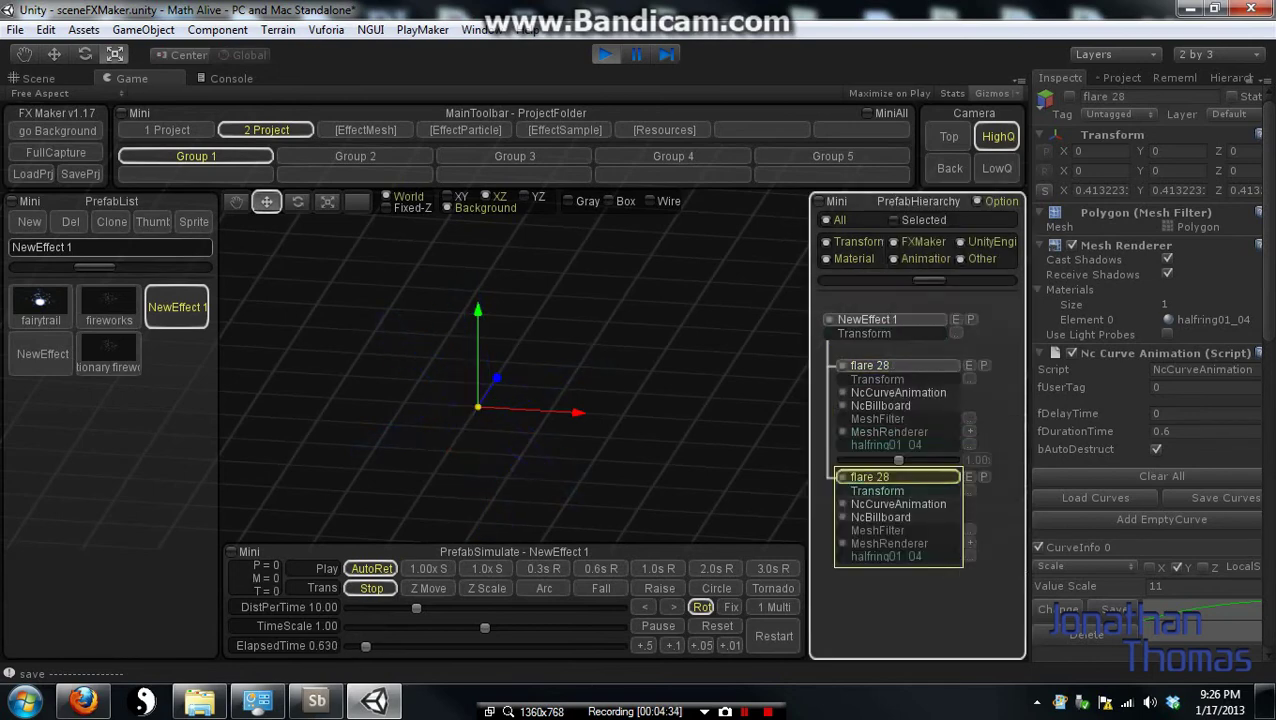
Add the flare 20 prefab from Mesh_Flare as a child of the duplicated flare 28.
{"action": "left_click", "coordinate": [984, 476]}
{"action": "mouse_move", "coordinate": [810, 340]}
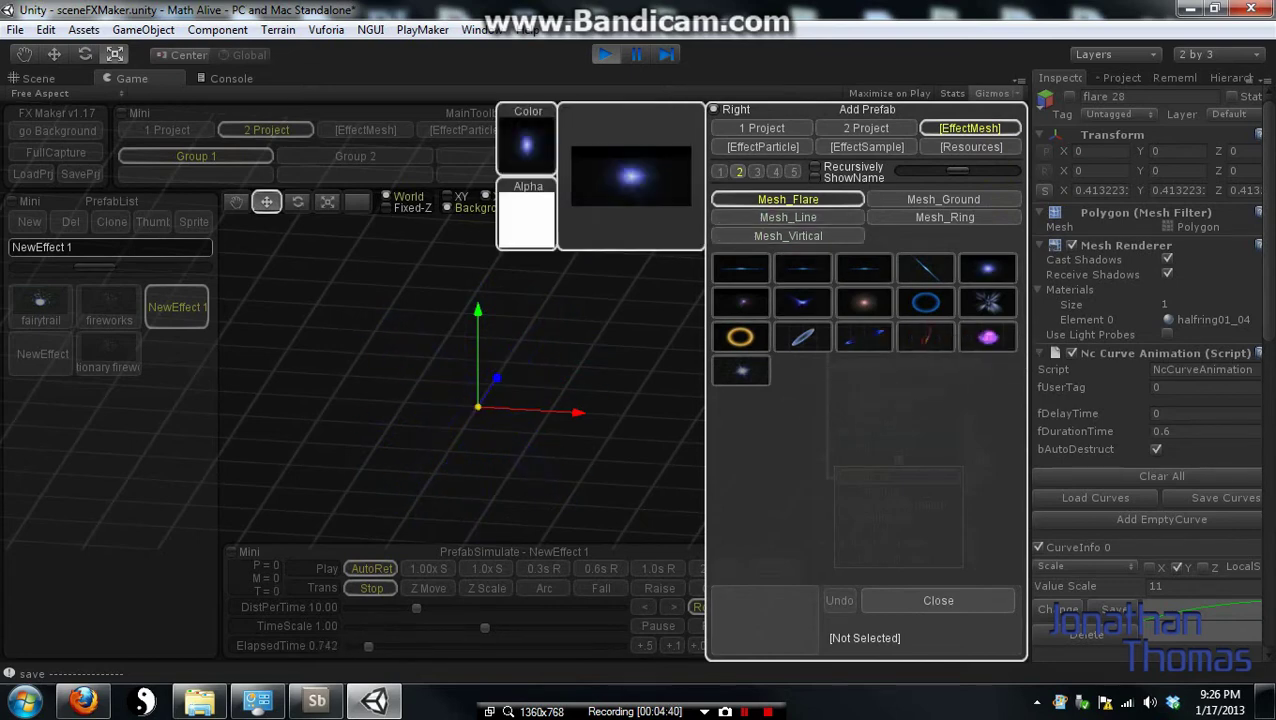
{"action": "left_click", "coordinate": [987, 268]}
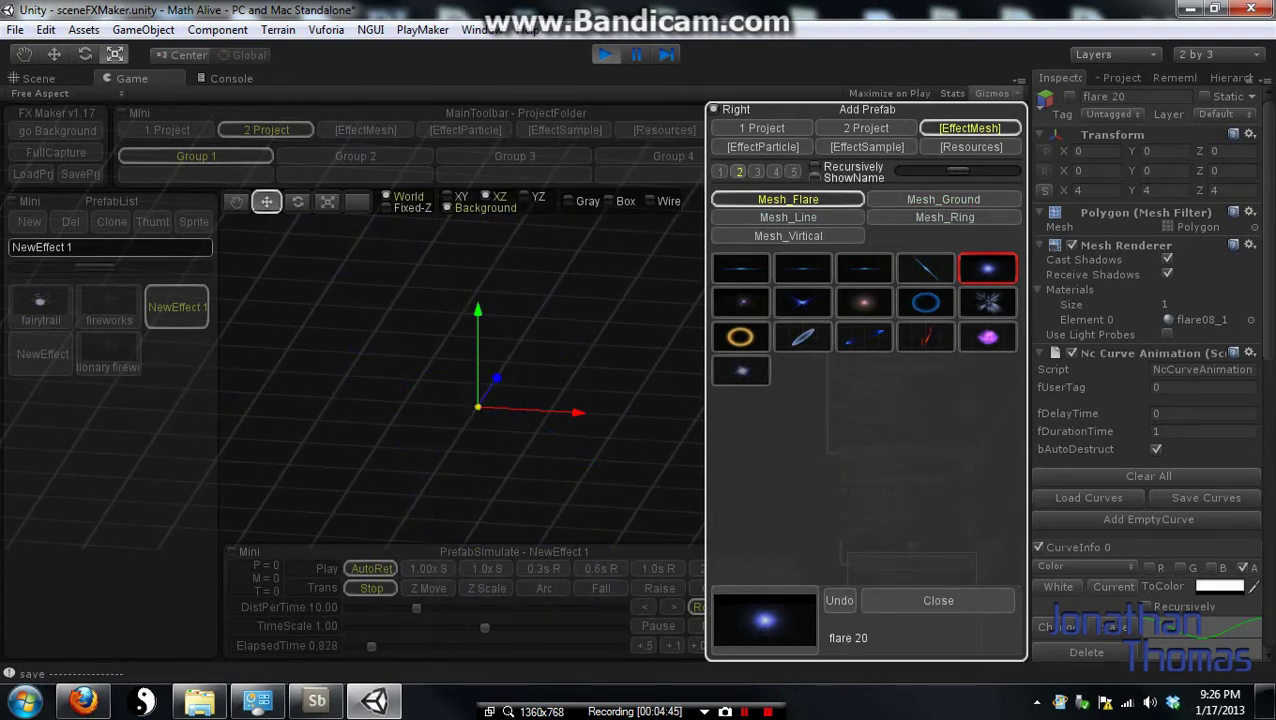
Try several Legacy_Trail particle prefabs in place of flare 20 and settle on mask ball 16.
{"action": "left_click", "coordinate": [763, 147]}
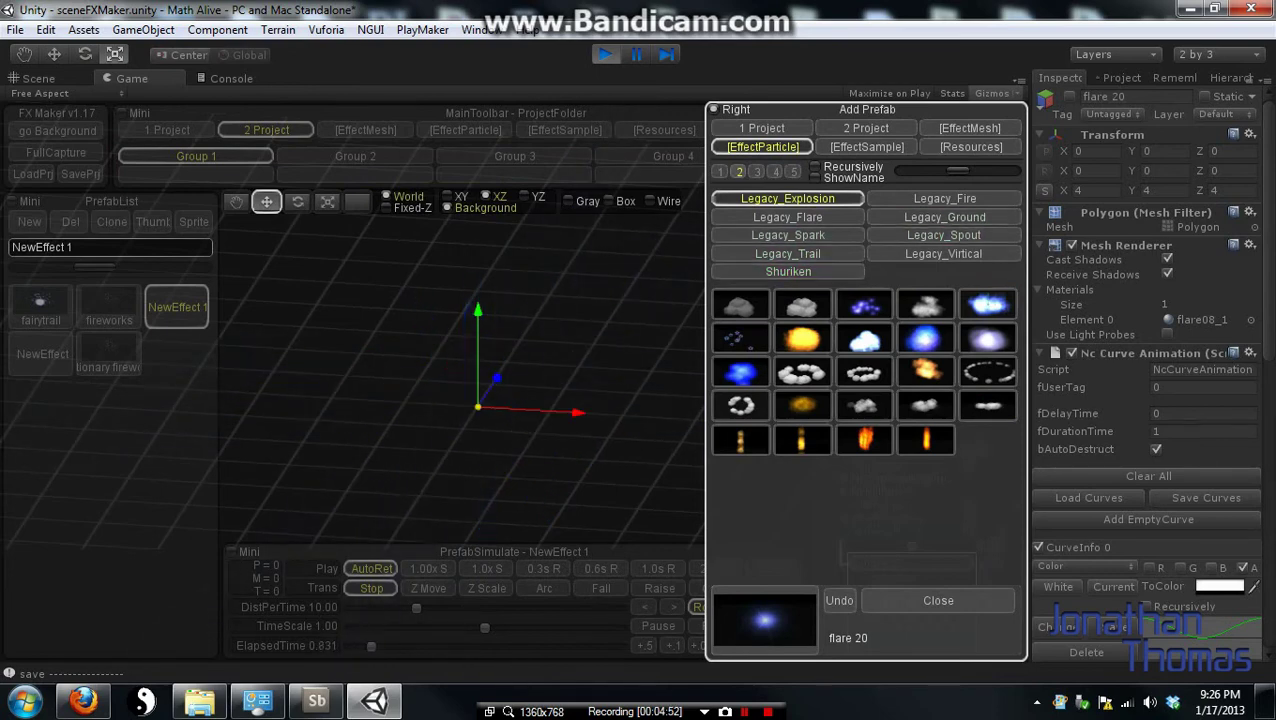
{"action": "left_click", "coordinate": [788, 254]}
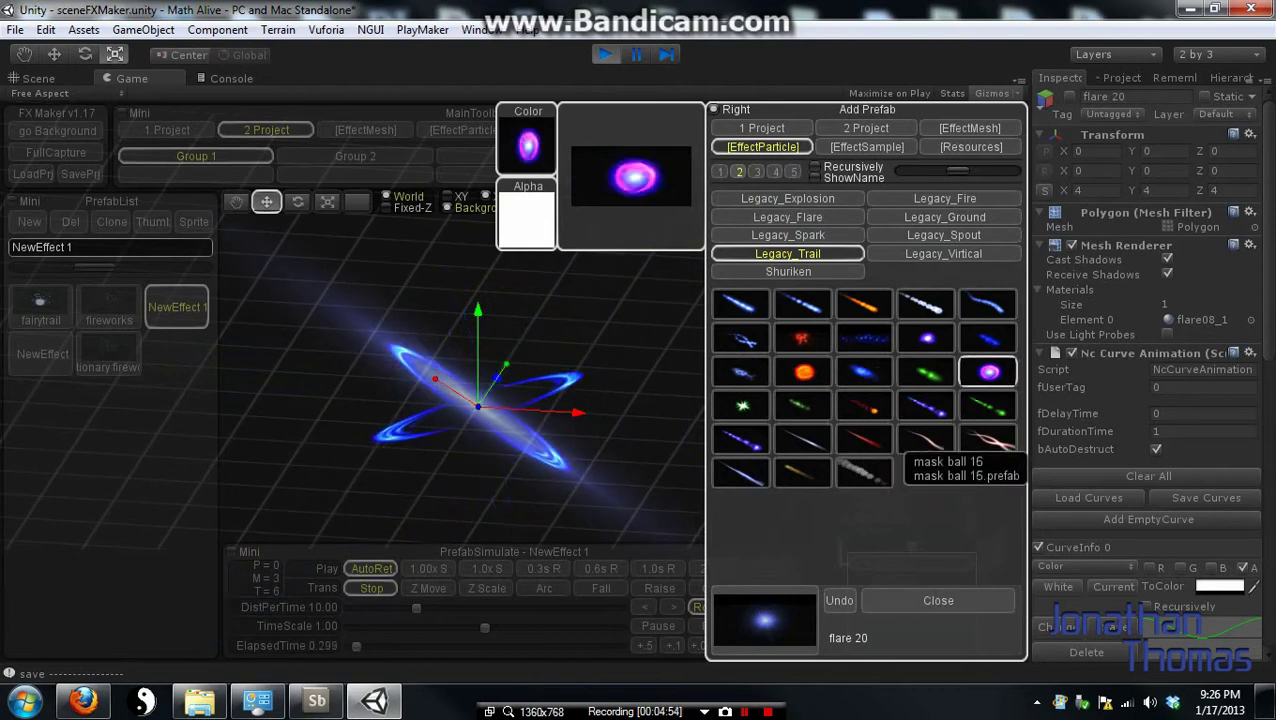
{"action": "left_click", "coordinate": [803, 439]}
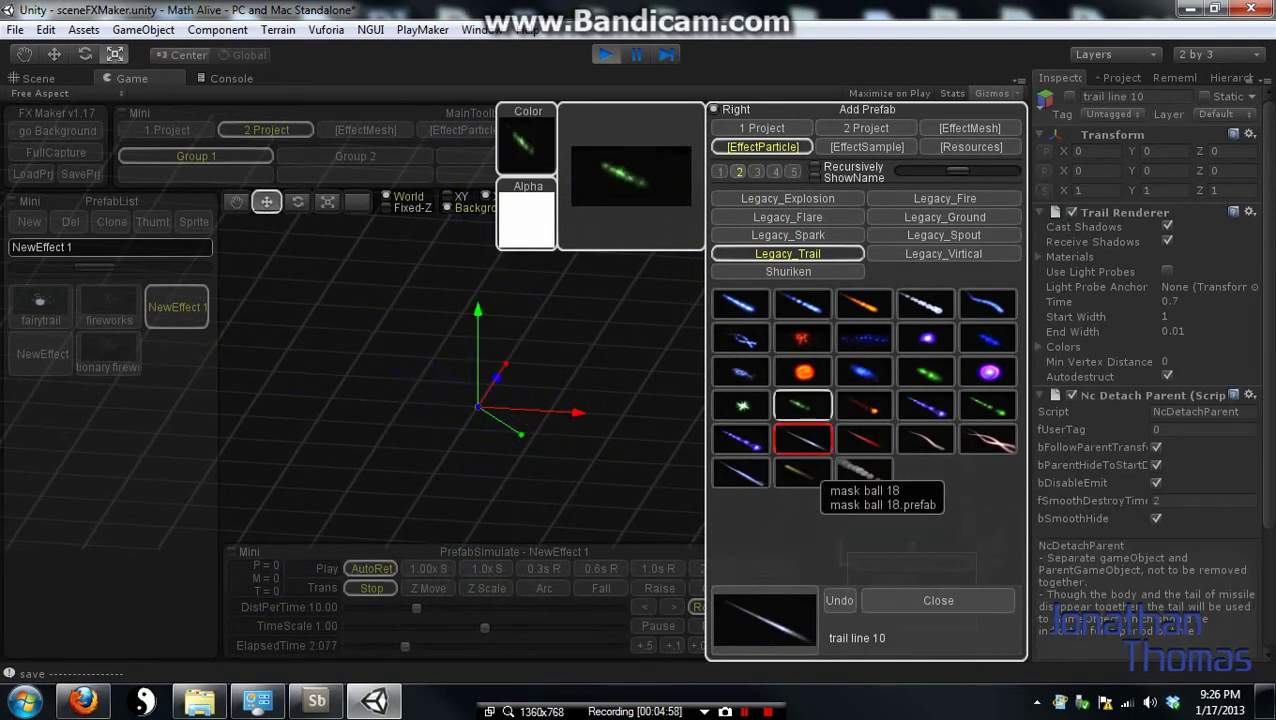
{"action": "left_click", "coordinate": [802, 404]}
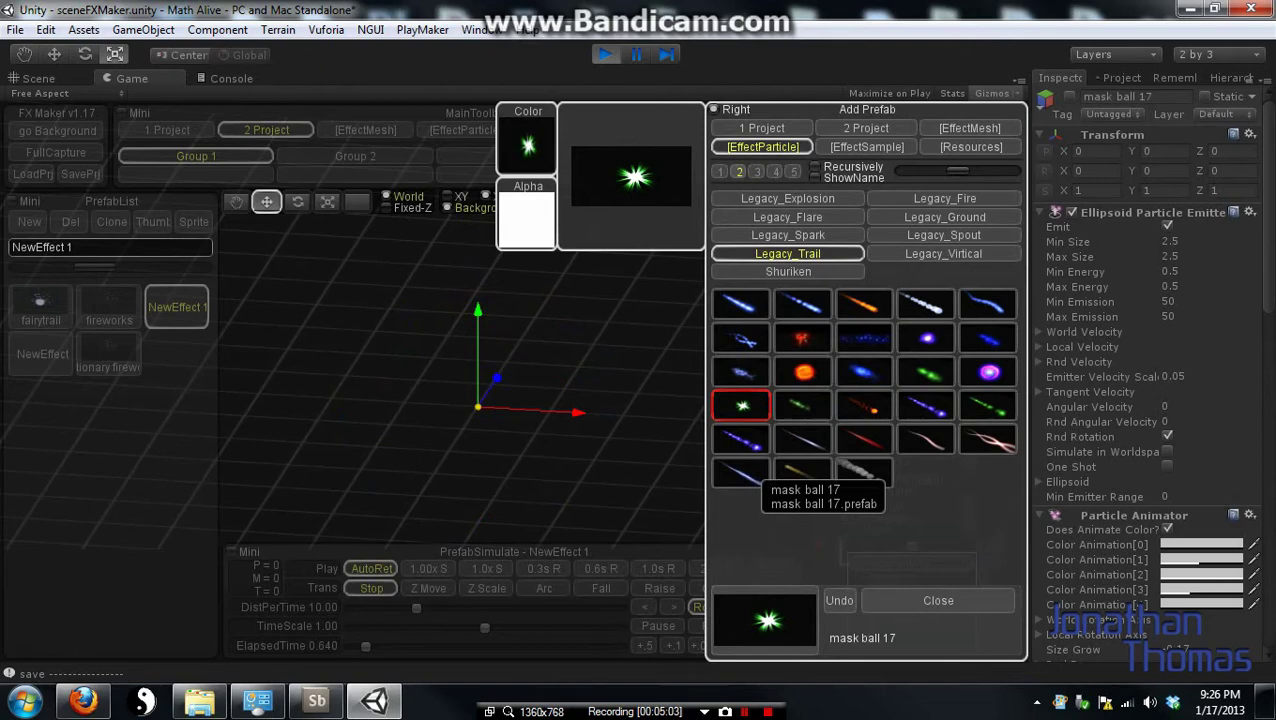
{"action": "left_click", "coordinate": [864, 371]}
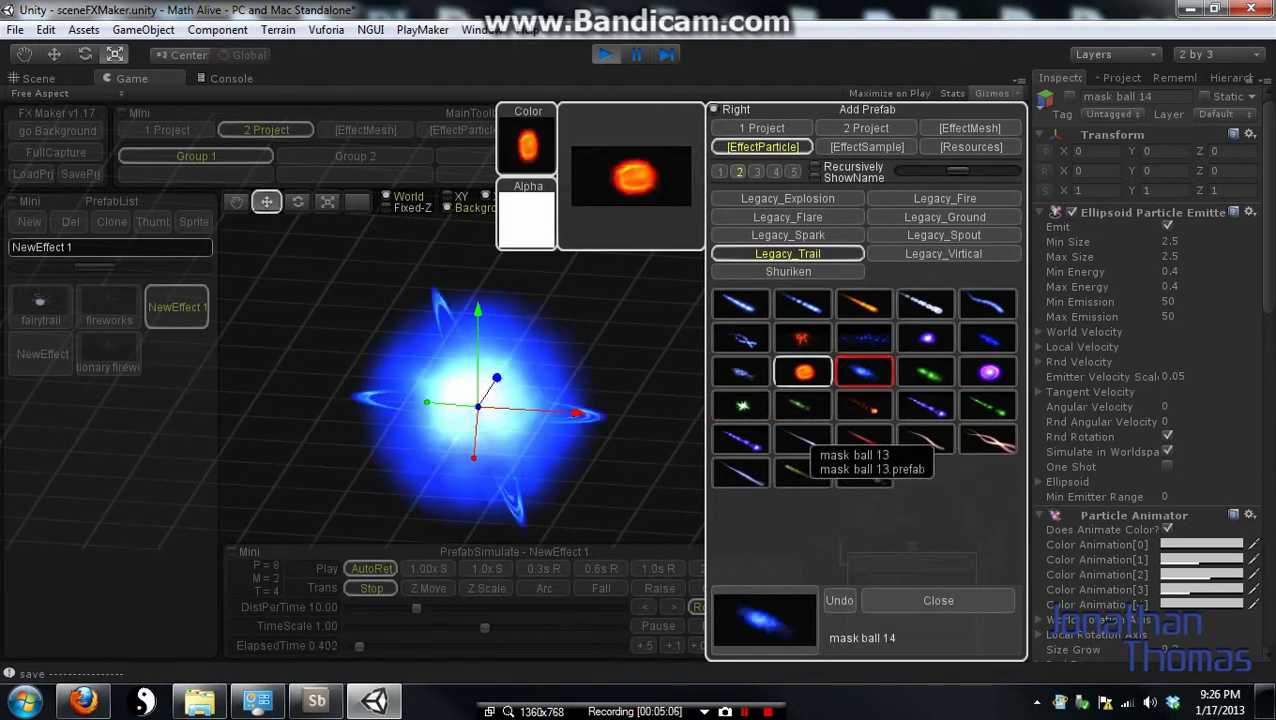
{"action": "left_click", "coordinate": [864, 371]}
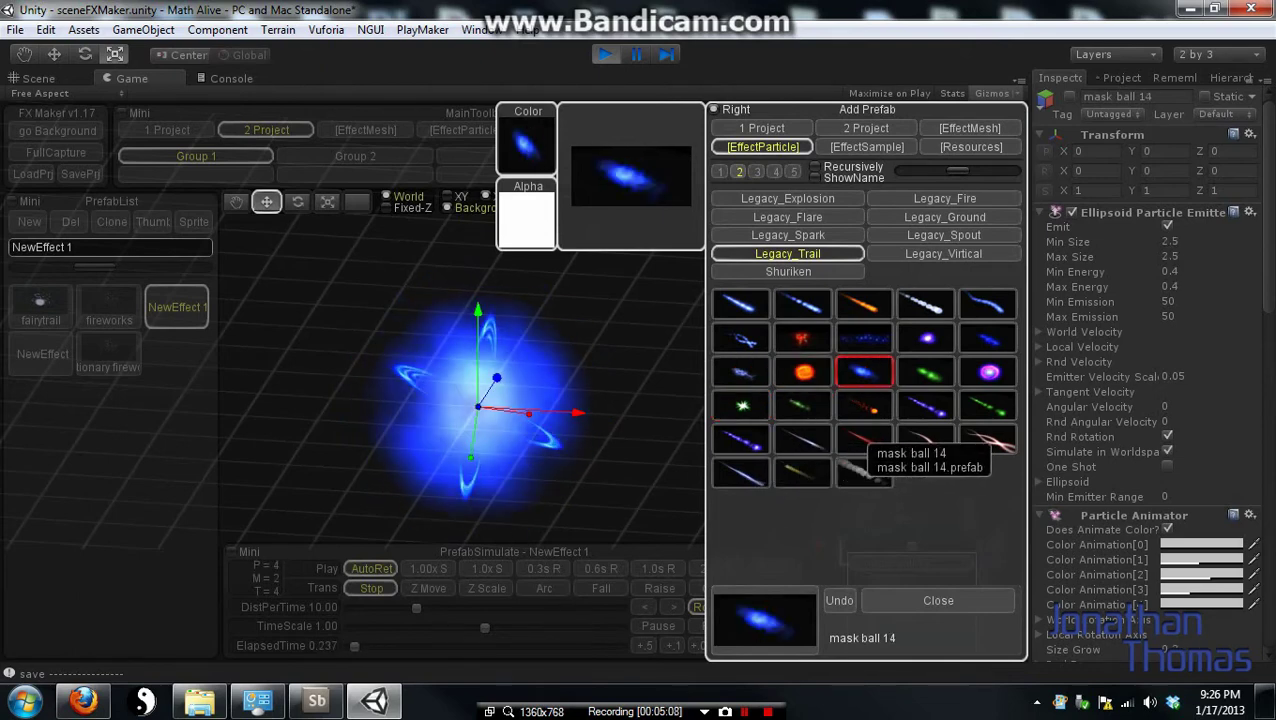
{"action": "left_click", "coordinate": [864, 338]}
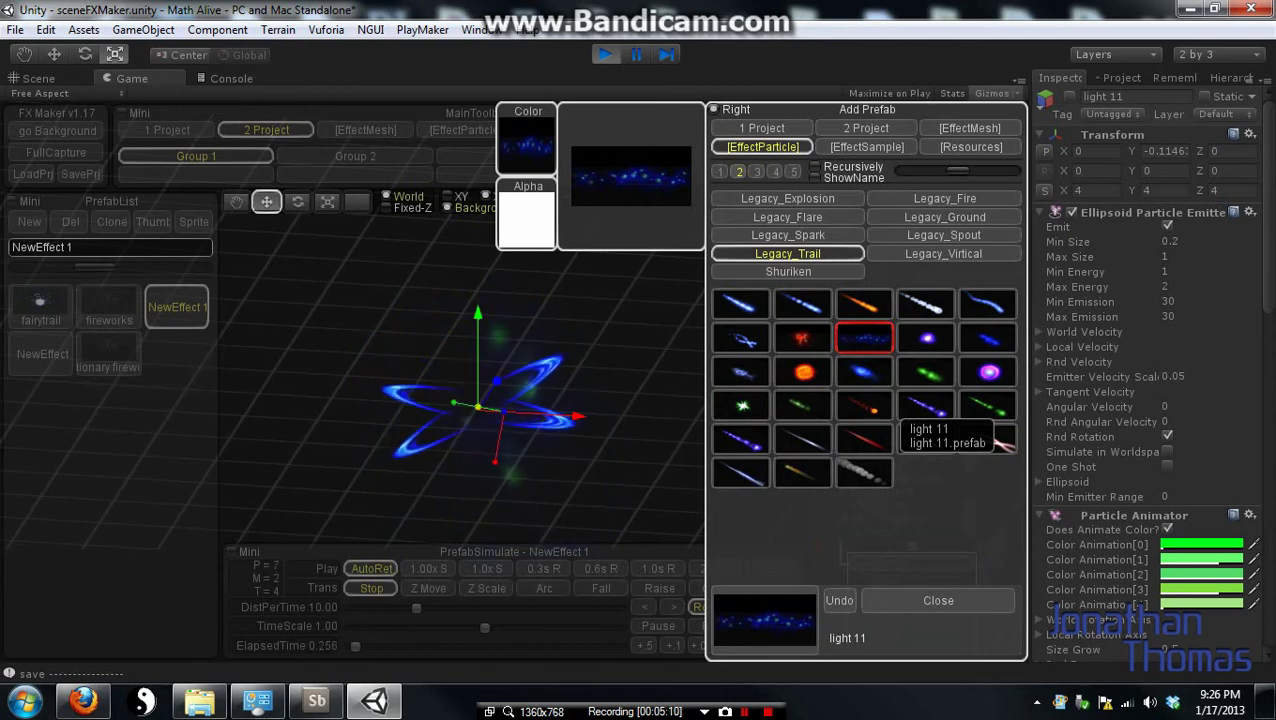
{"action": "left_click", "coordinate": [926, 338]}
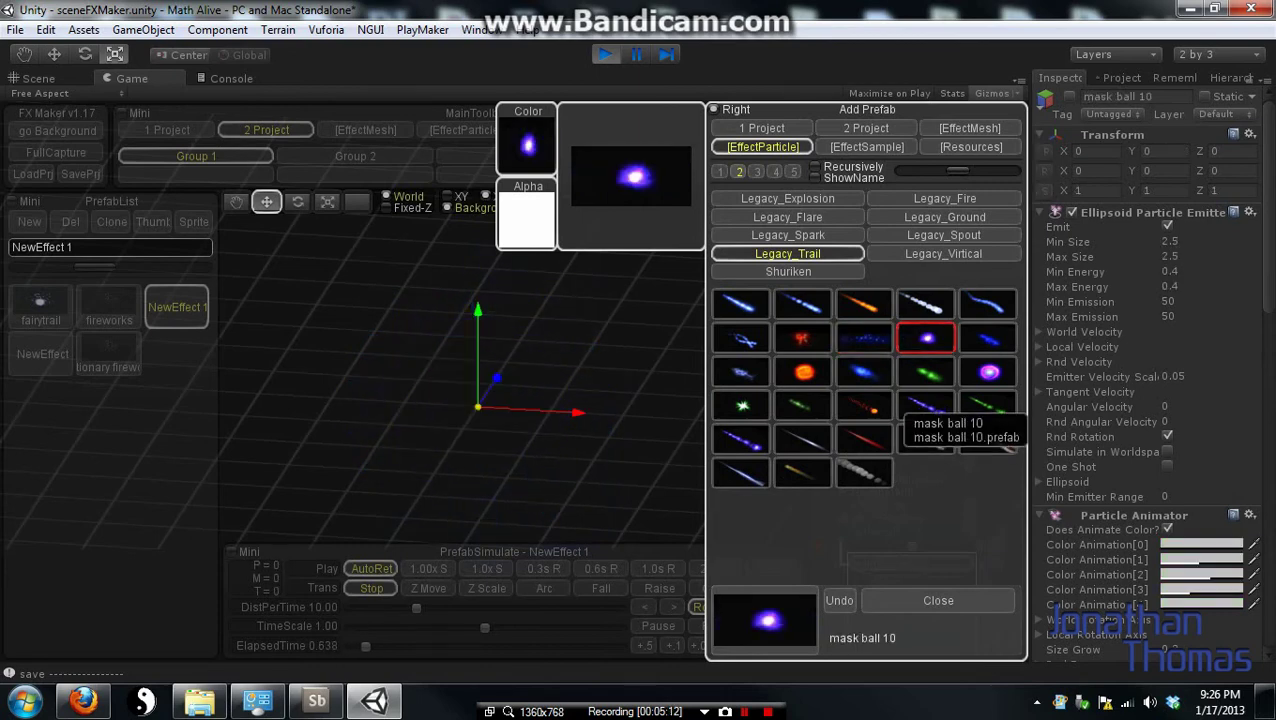
{"action": "left_click", "coordinate": [988, 371]}
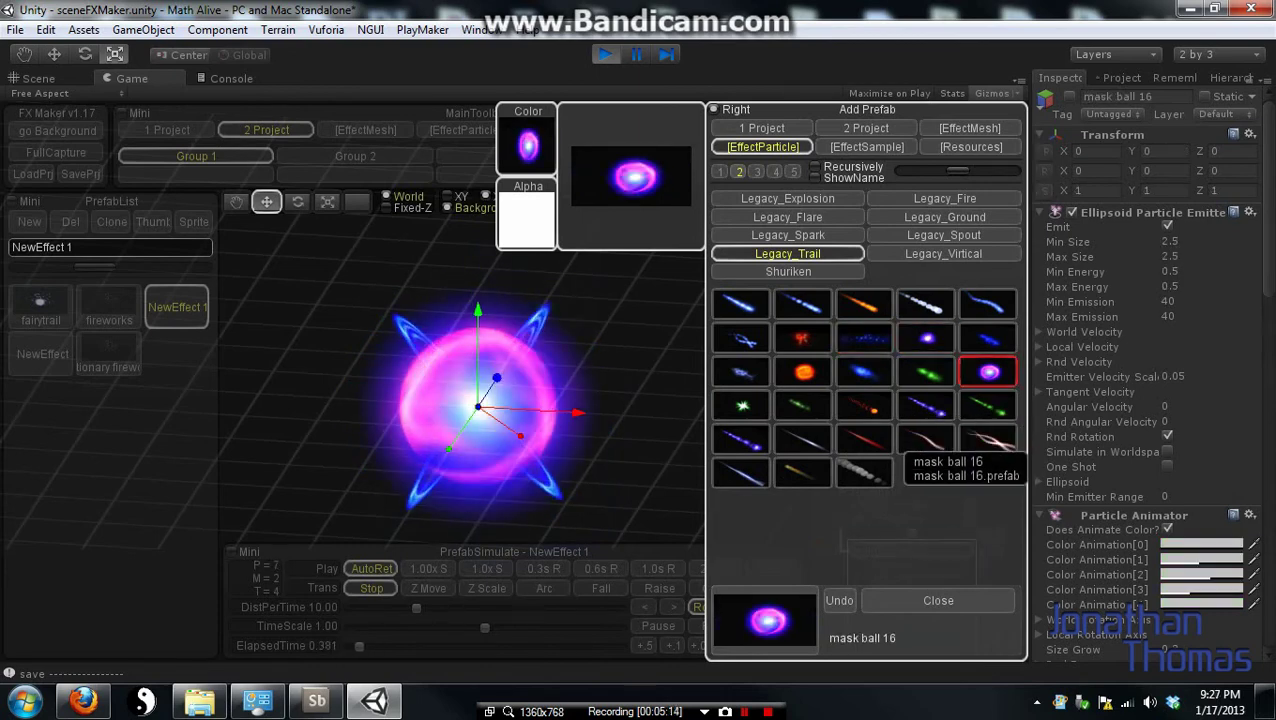
{"action": "left_click", "coordinate": [937, 600]}
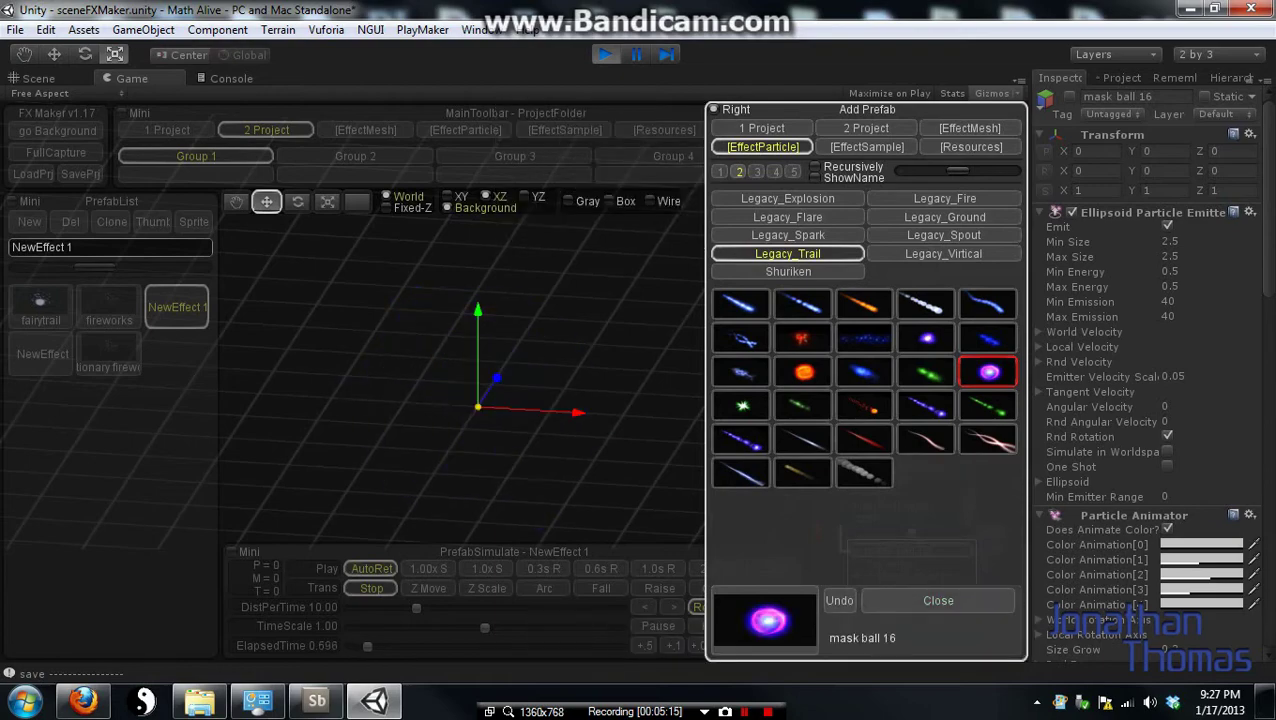
{"action": "left_click", "coordinate": [938, 600]}
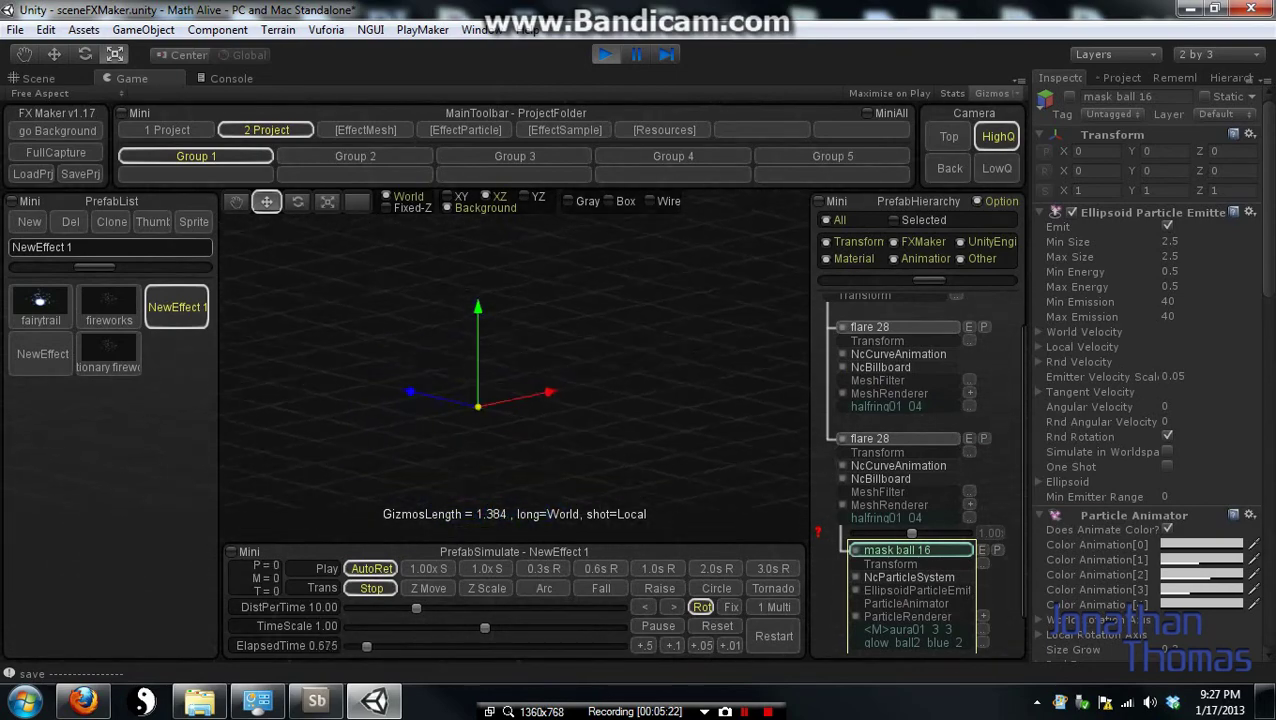
Delete the duplicated flare 28 together with its child mask ball 16.
{"action": "scroll", "coordinate": [950, 492], "scroll_direction": "down", "scroll_amount": 1}
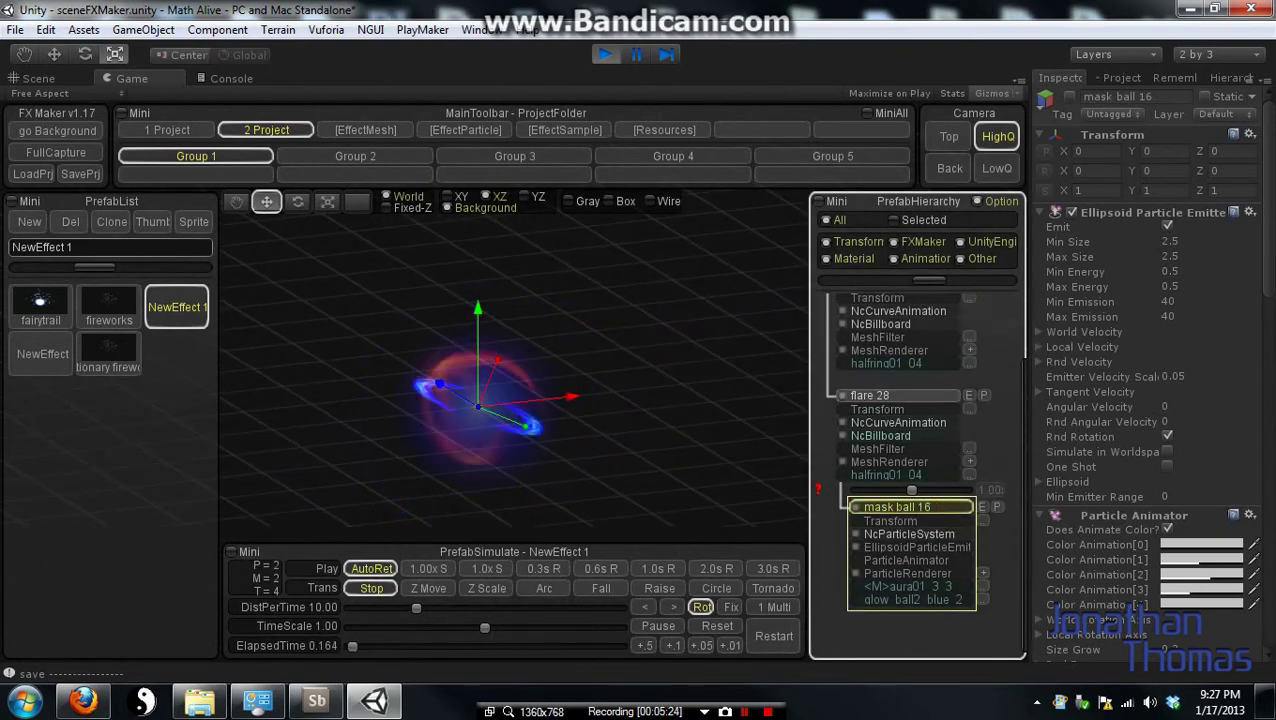
{"action": "scroll", "coordinate": [950, 492], "scroll_direction": "up", "scroll_amount": 1}
{"action": "right_click", "coordinate": [912, 546]}
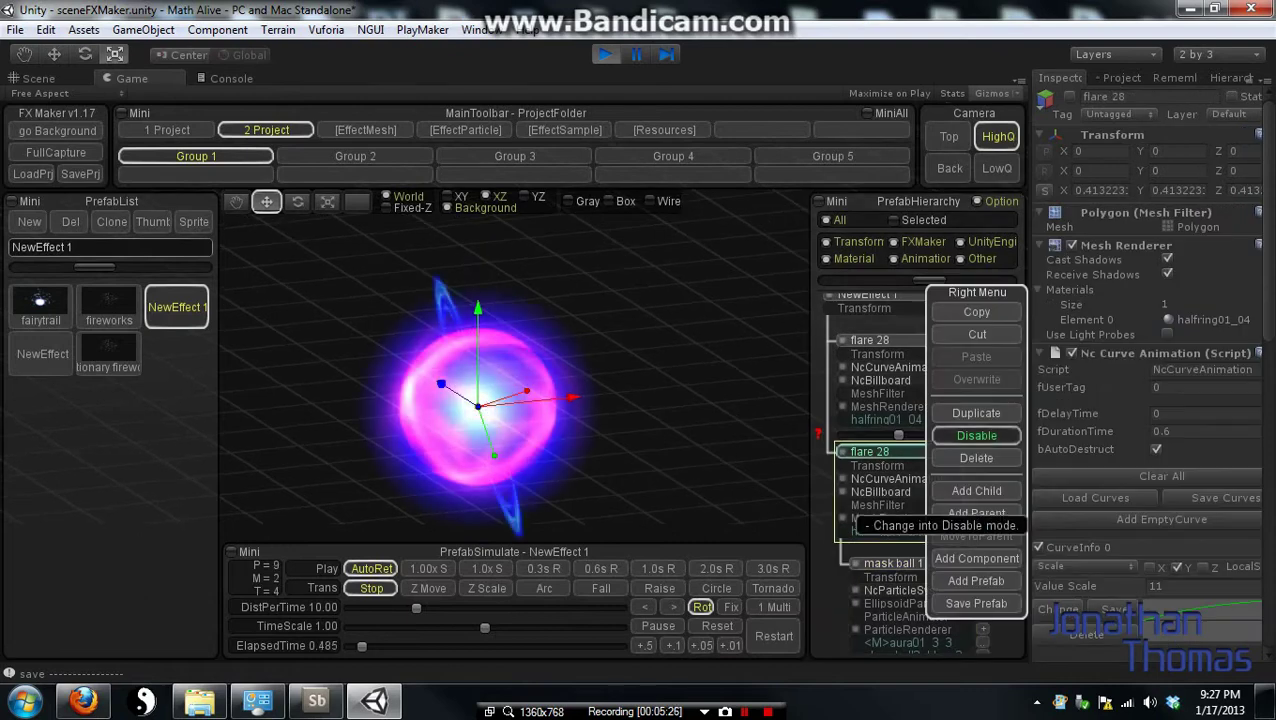
{"action": "left_click", "coordinate": [975, 456]}
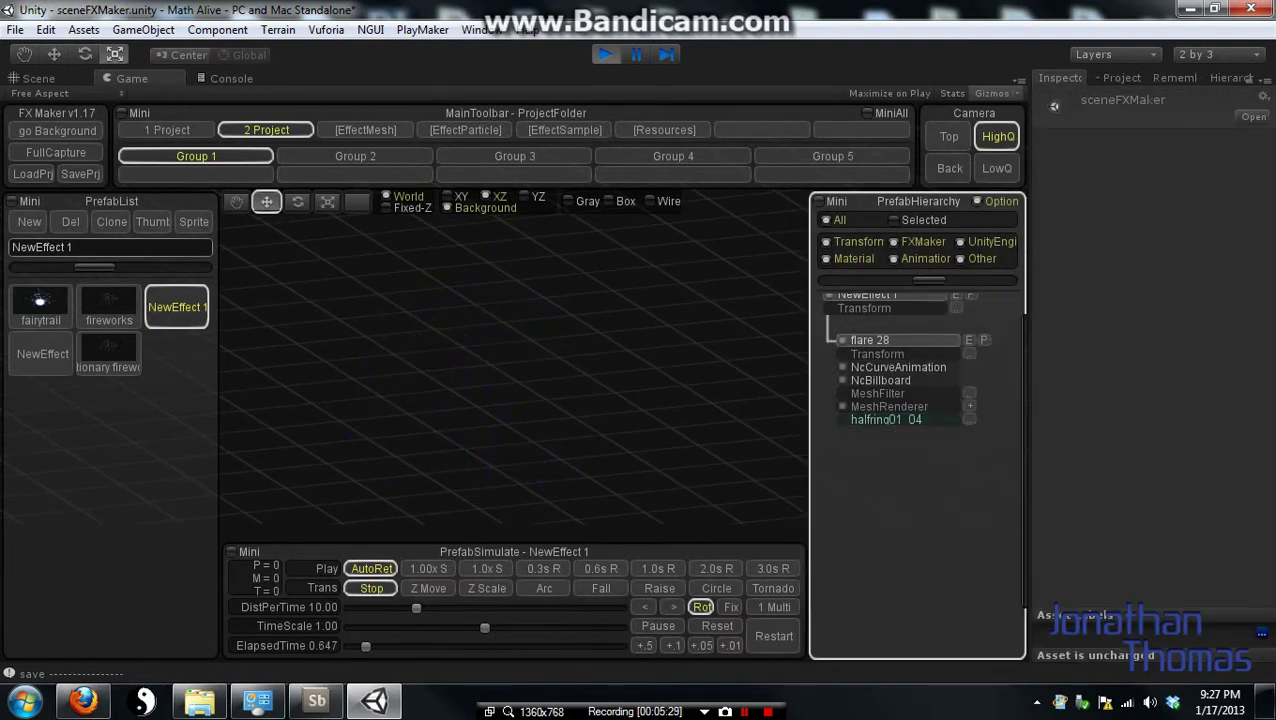
Add the mask ball 16 prefab from Legacy_Trail as a child of the remaining flare 28.
{"action": "scroll", "coordinate": [885, 410], "scroll_direction": "up", "scroll_amount": 1}
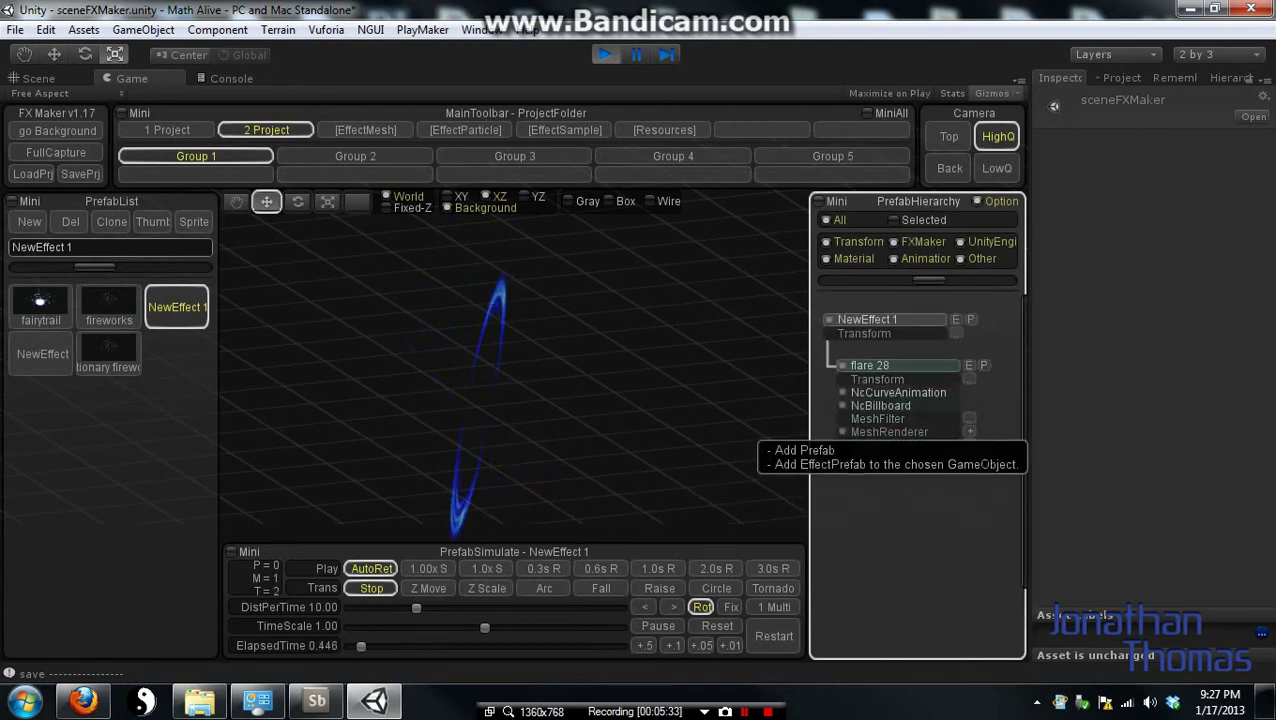
{"action": "left_click", "coordinate": [969, 431]}
{"action": "left_click", "coordinate": [988, 372]}
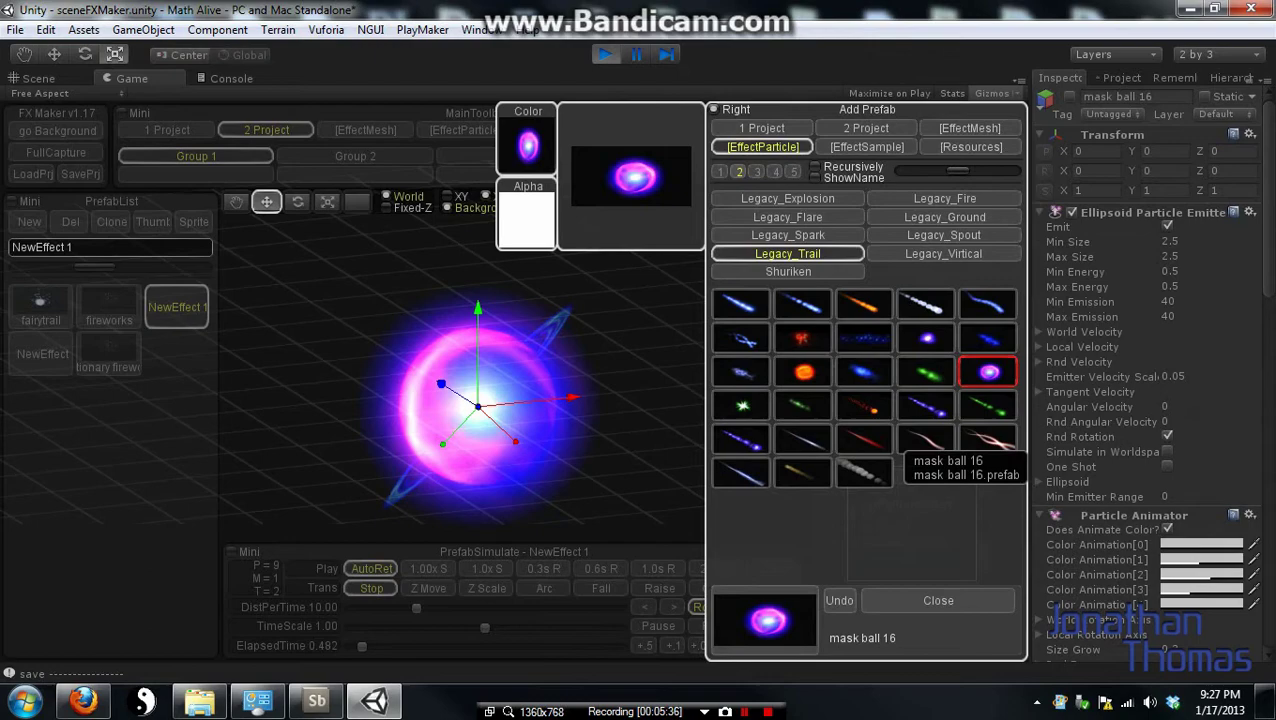
Finish adding prefabs and look over NewEffect 1's hierarchy, including flare 28 and its child mask ball 16.
{"action": "left_click", "coordinate": [938, 600]}
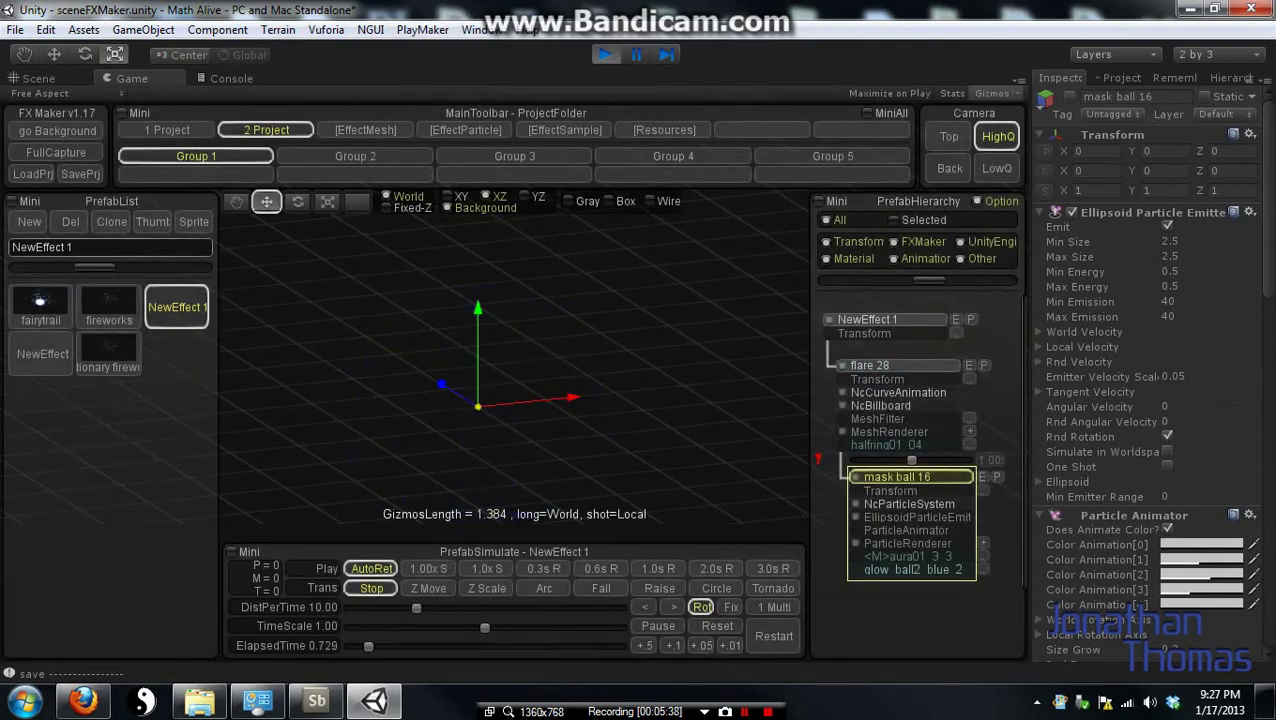
{"action": "scroll", "coordinate": [910, 425], "scroll_direction": "down", "scroll_amount": 2}
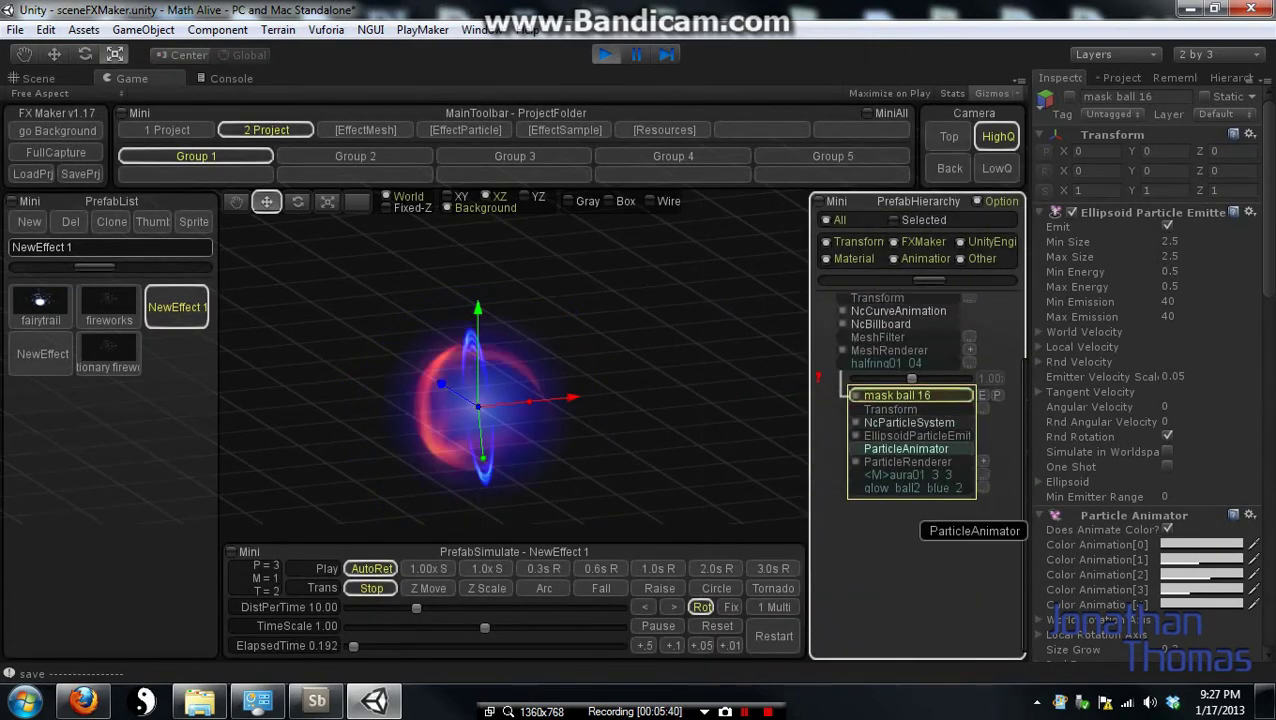
{"action": "scroll", "coordinate": [910, 455], "scroll_direction": "up", "scroll_amount": 1}
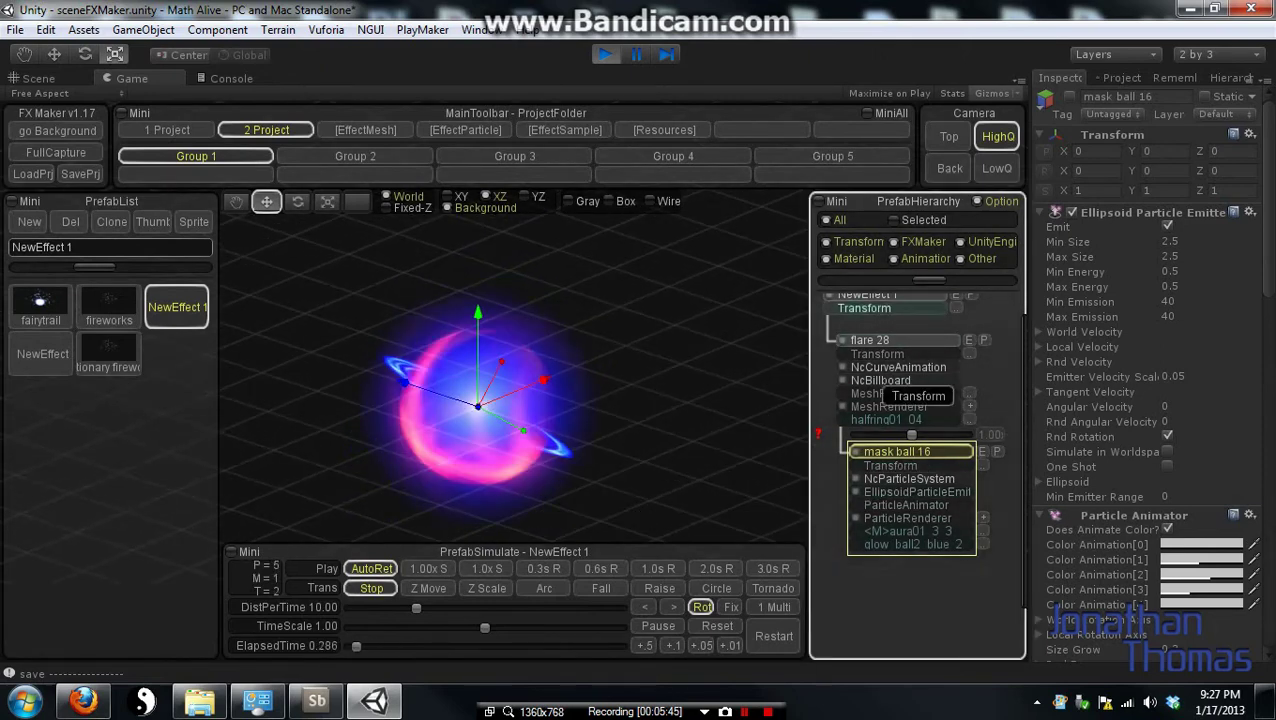
{"action": "scroll", "coordinate": [912, 460], "scroll_direction": "up", "scroll_amount": 1}
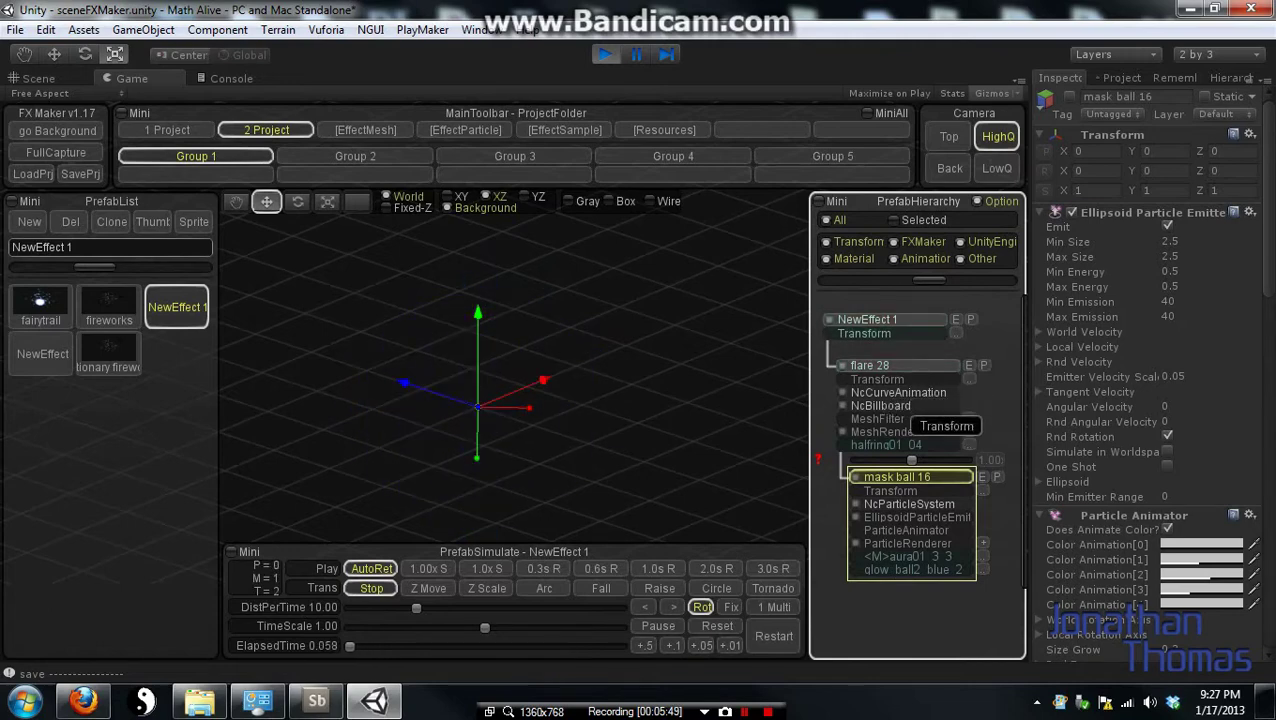
Try transforming the effect's parts separately: raise flare 28 to about Y 3.31 at 0.41 scale and move mask ball 16 to about Y -3.39.
{"action": "left_click", "coordinate": [880, 319]}
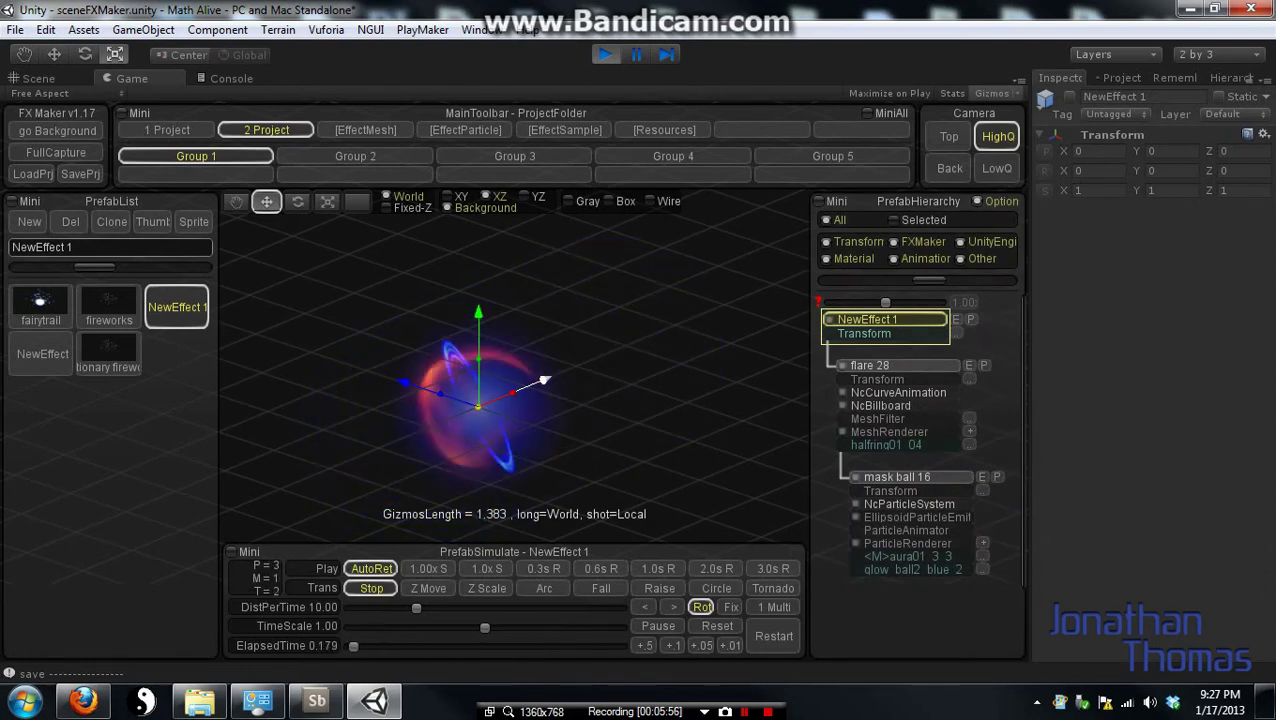
{"action": "left_click", "coordinate": [892, 365]}
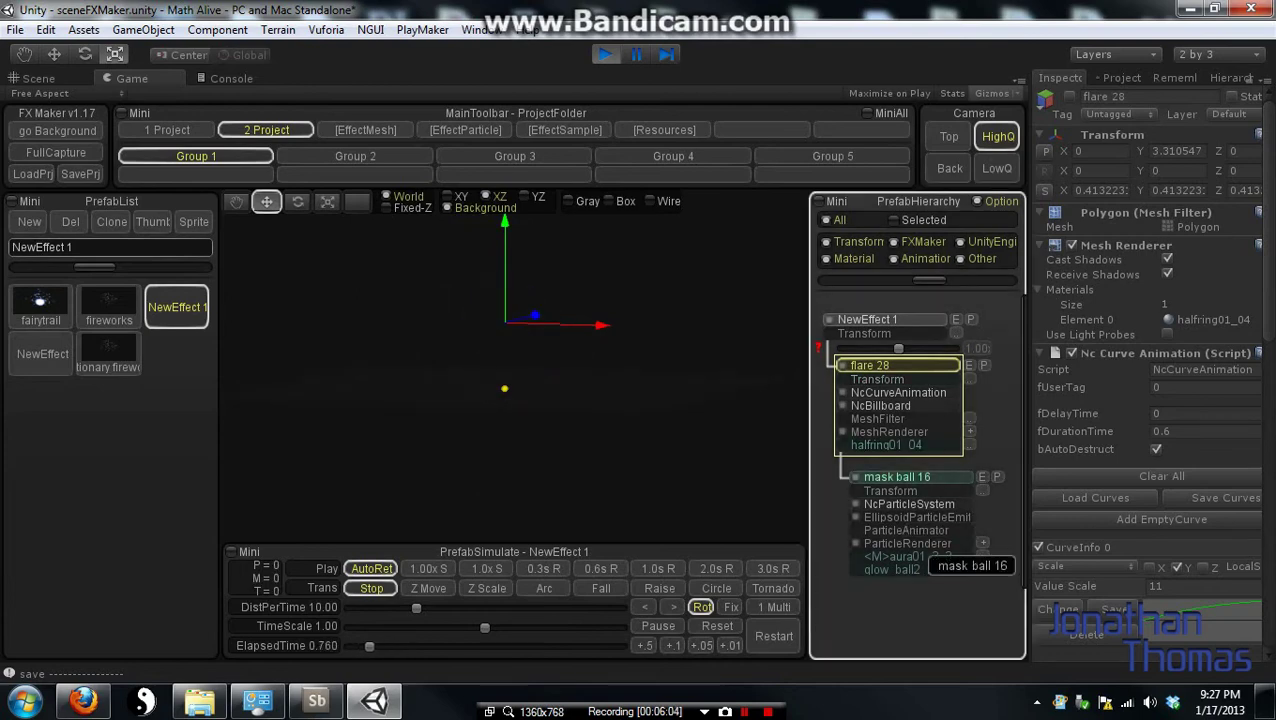
{"action": "left_click", "coordinate": [925, 566]}
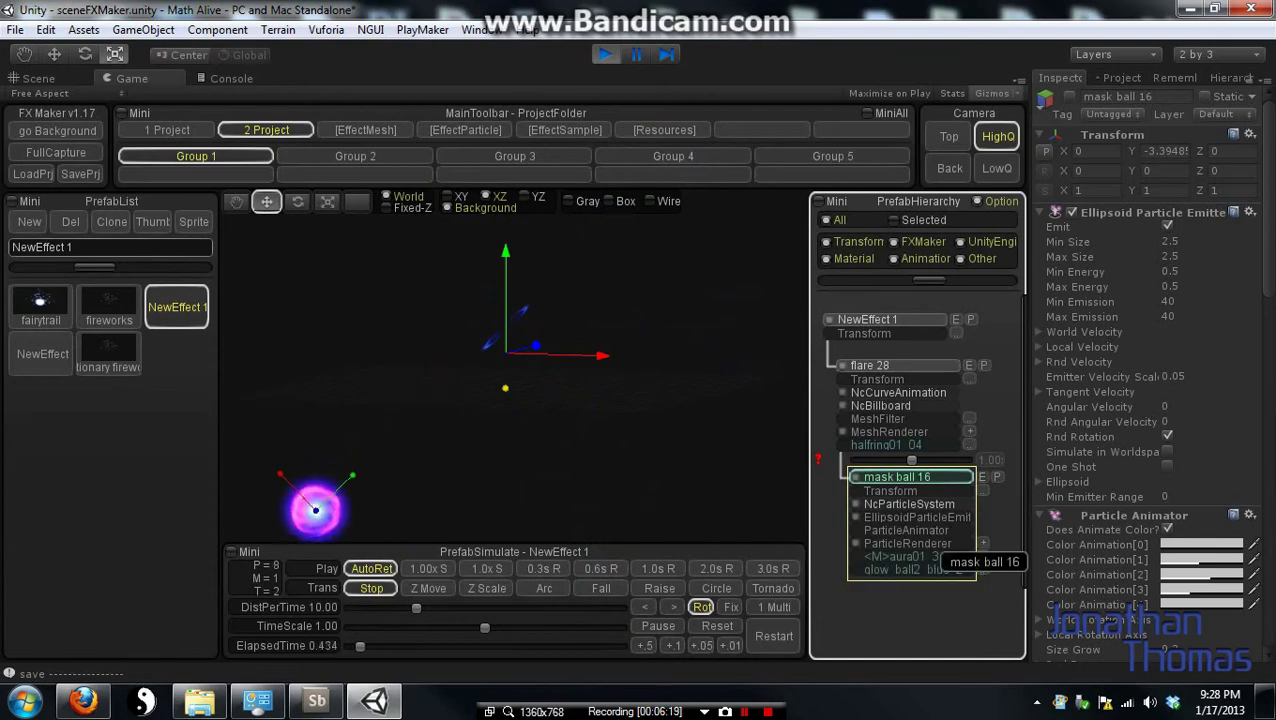
Delete the mask ball 16 child from flare 28.
{"action": "right_click", "coordinate": [897, 477]}
{"action": "left_click", "coordinate": [975, 471]}
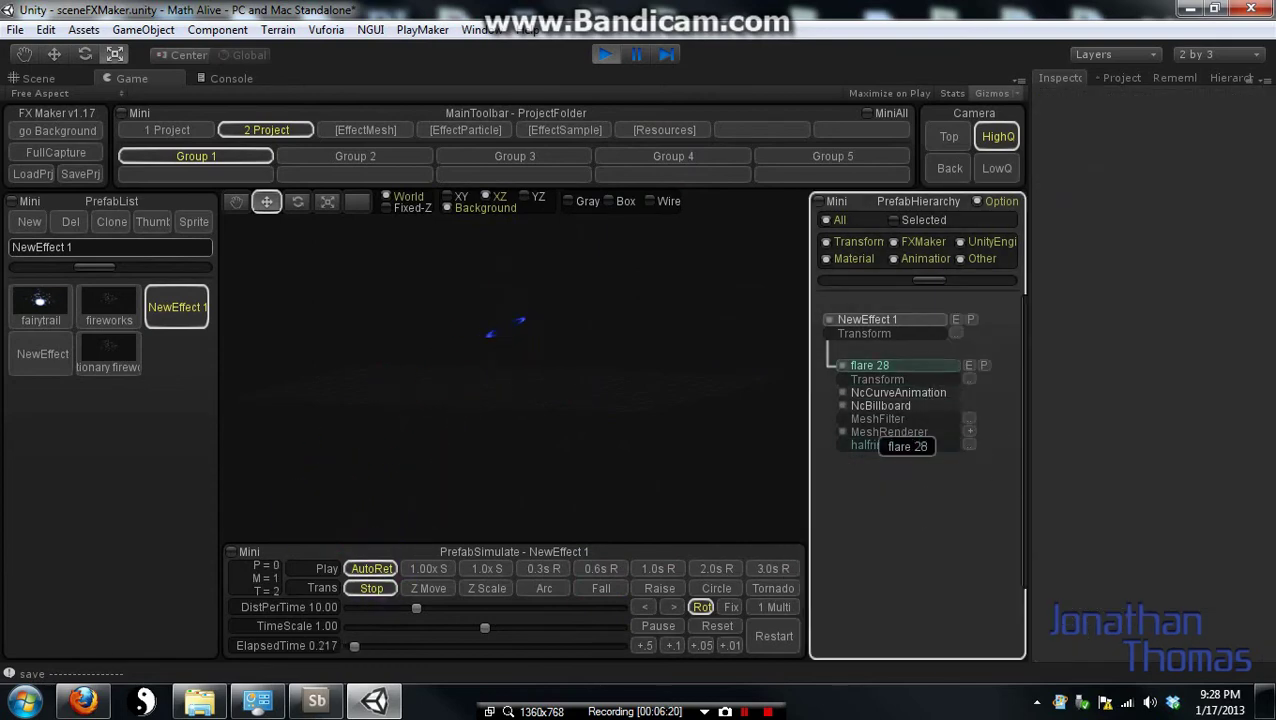
{"action": "left_click", "coordinate": [958, 438]}
Reset flare 28's world transform to position 0, rotation 0 and scale 1.
{"action": "left_click", "coordinate": [877, 379]}
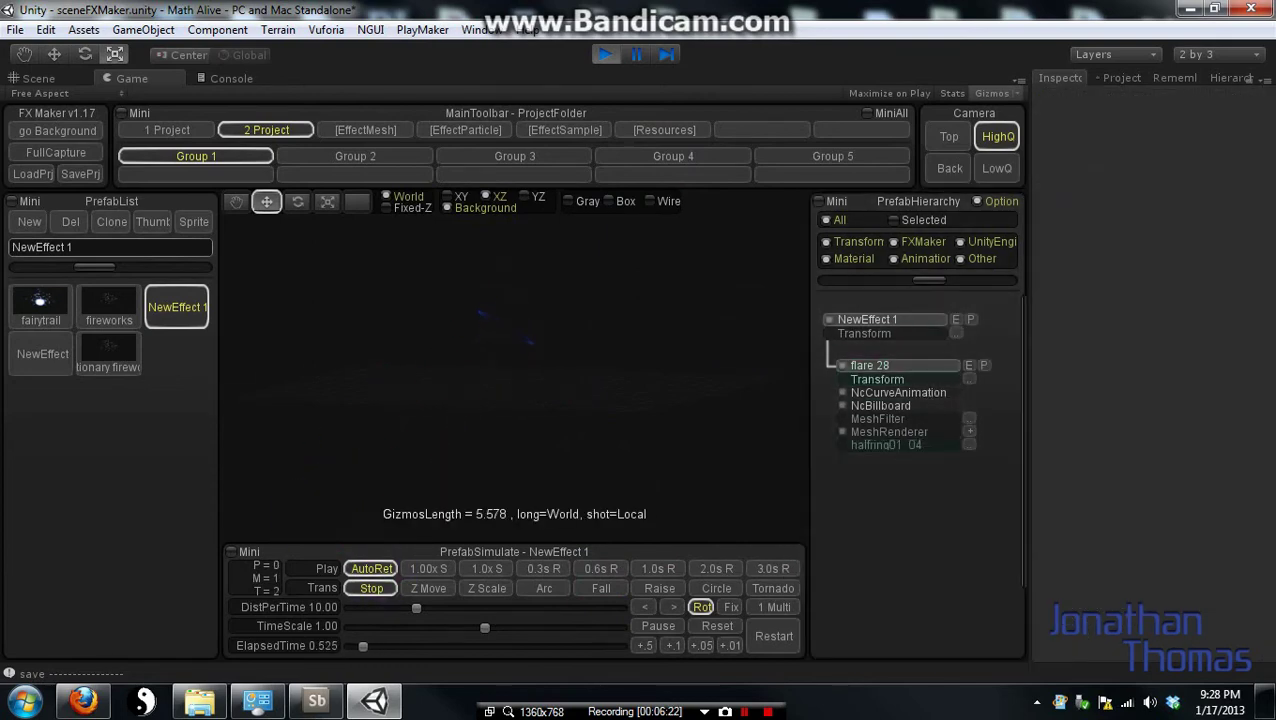
{"action": "right_click", "coordinate": [932, 379]}
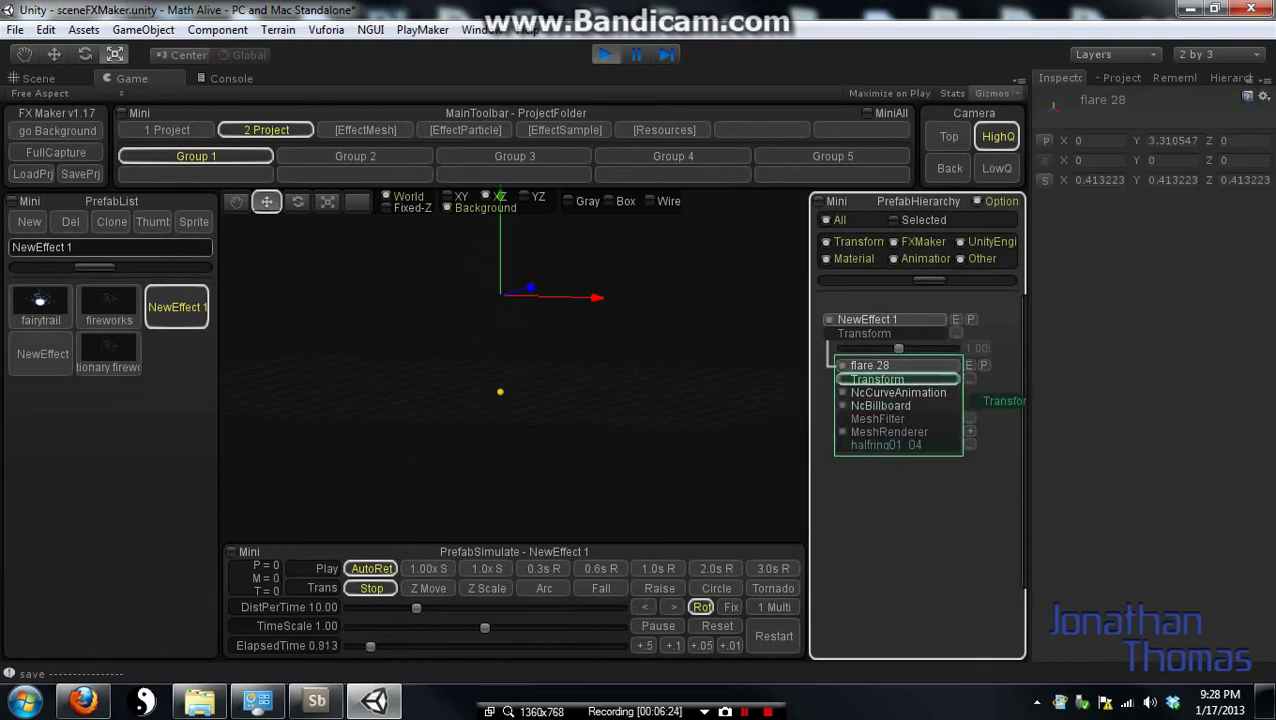
{"action": "left_click", "coordinate": [821, 357]}
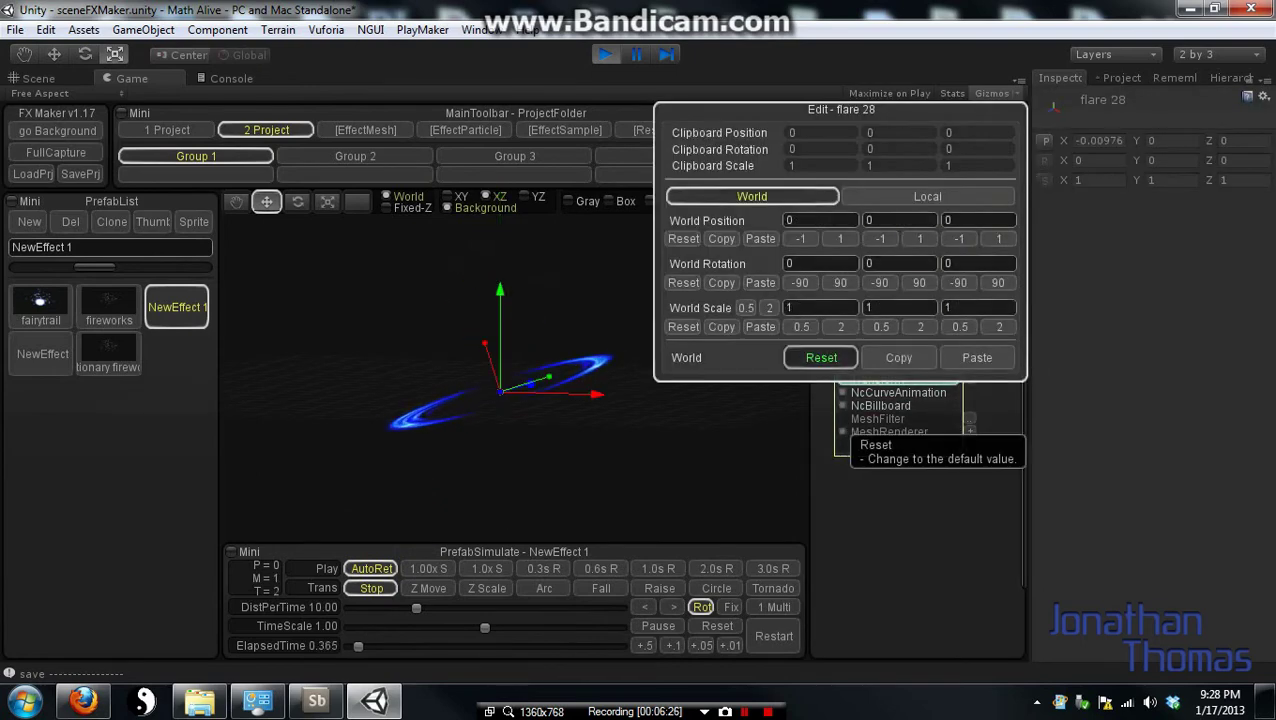
Reset the world transform of the NewEffect 1 root object to its default values.
{"action": "left_click", "coordinate": [880, 333]}
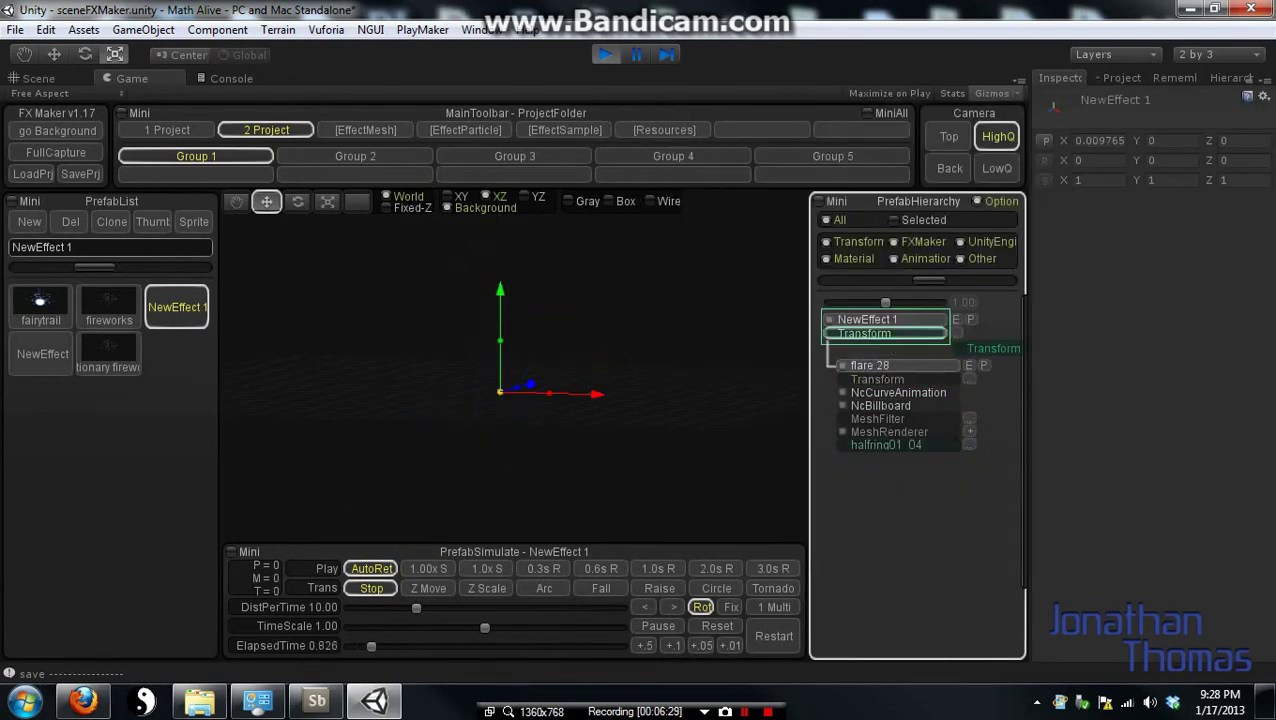
{"action": "left_click", "coordinate": [957, 333]}
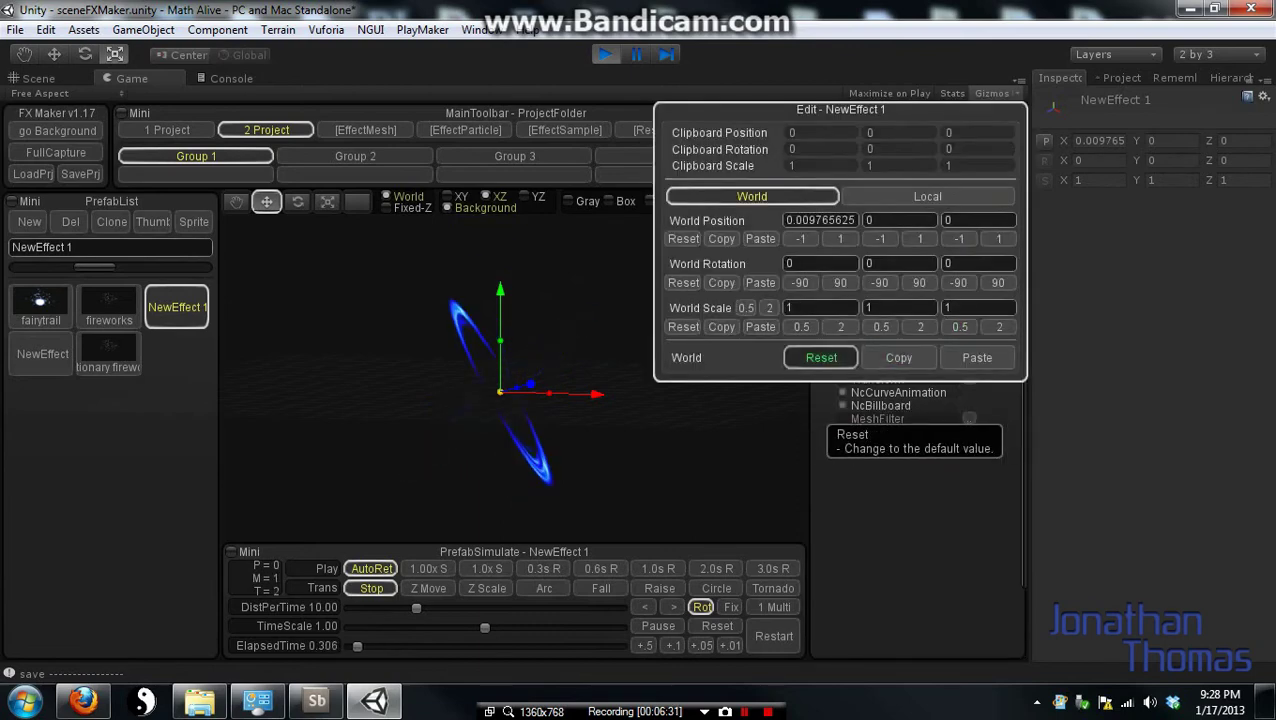
{"action": "left_click", "coordinate": [821, 357]}
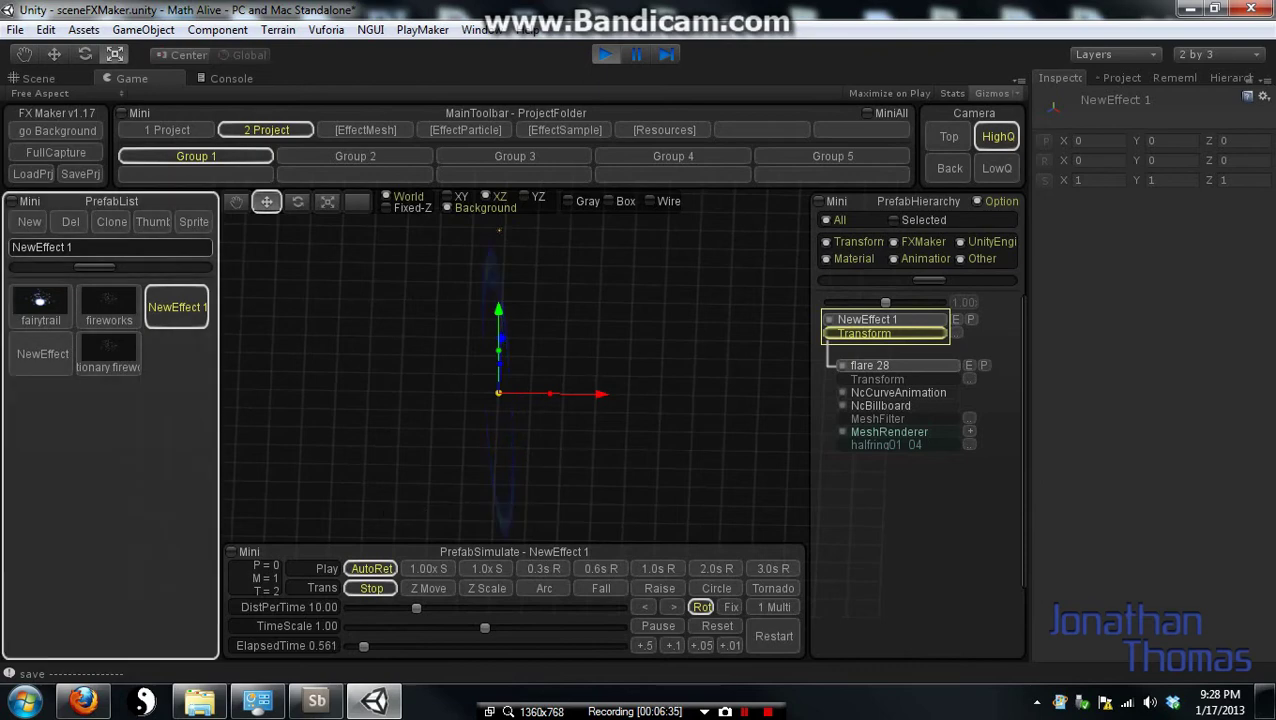
Preview the saved stationary fireworks, NewEffect and fairytrail effects one after another.
{"action": "left_click", "coordinate": [108, 355]}
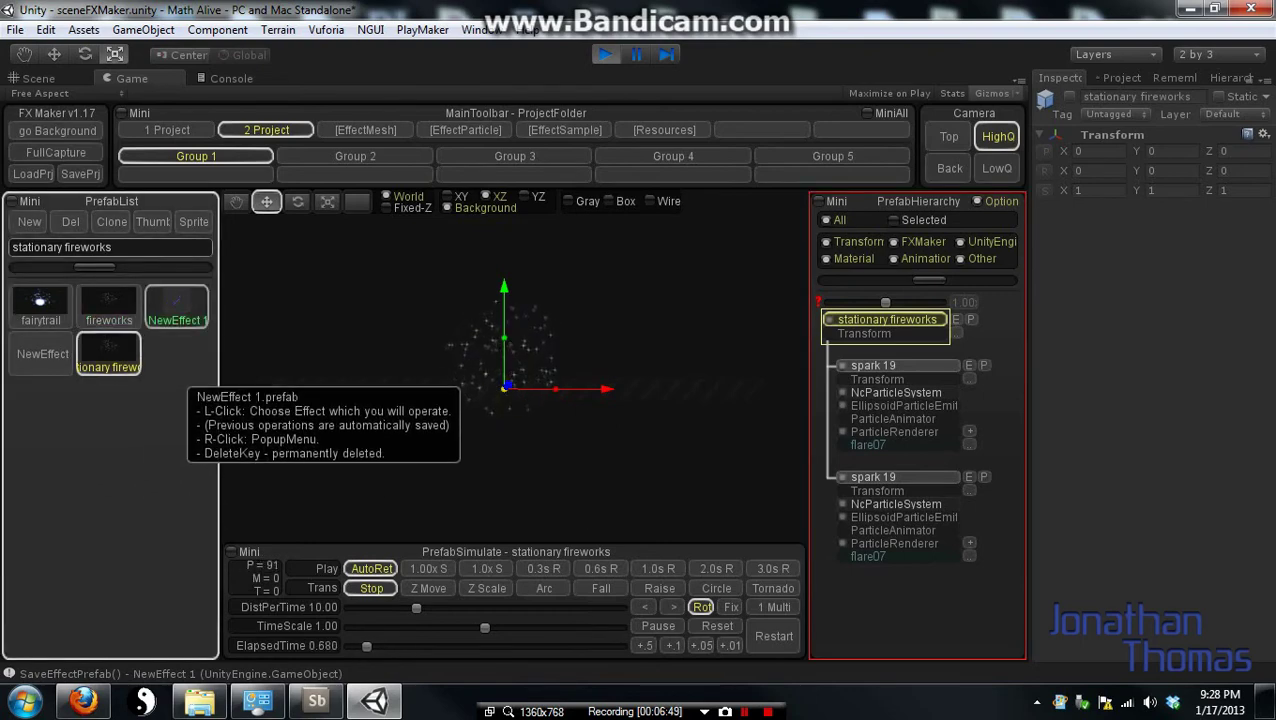
{"action": "left_click", "coordinate": [42, 355]}
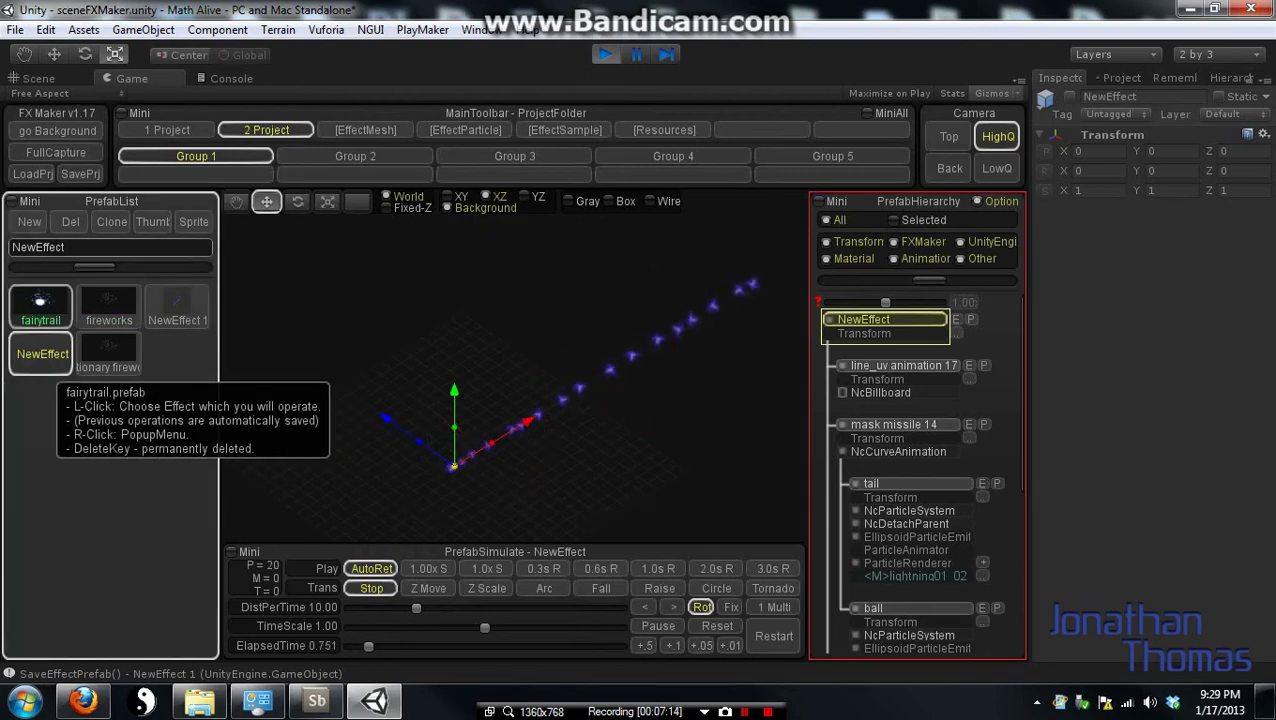
{"action": "left_click", "coordinate": [40, 305]}
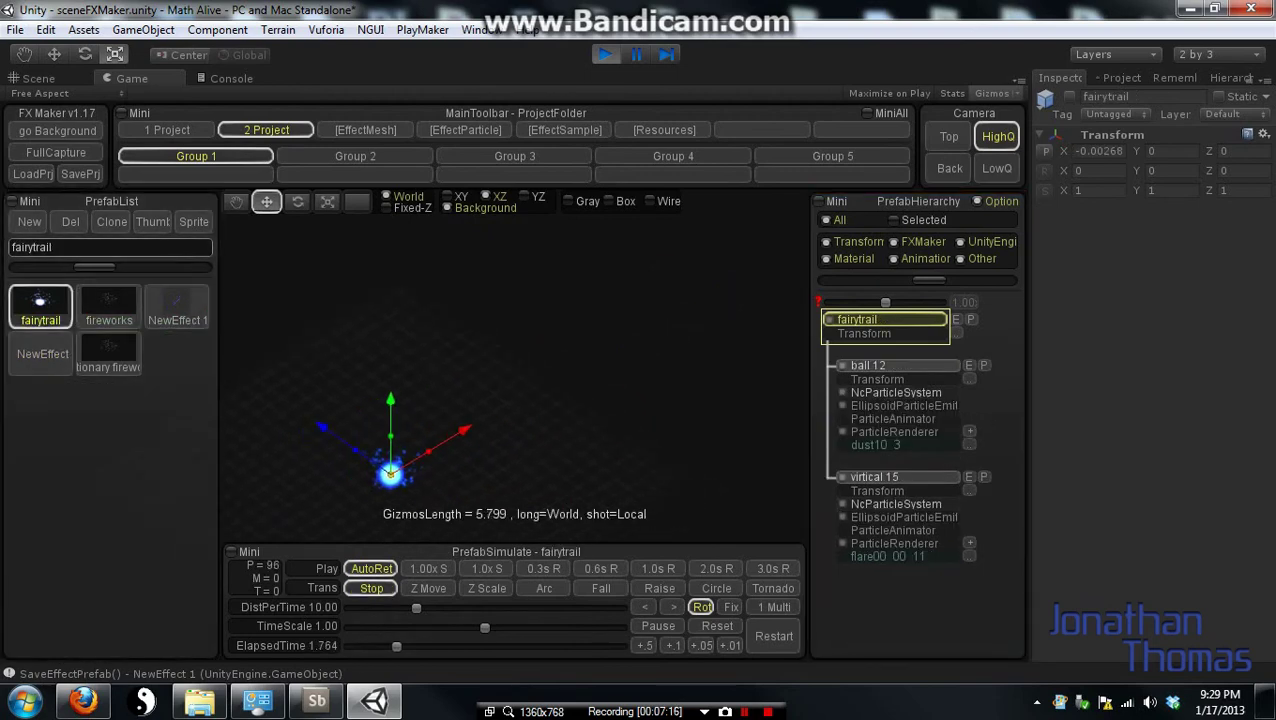